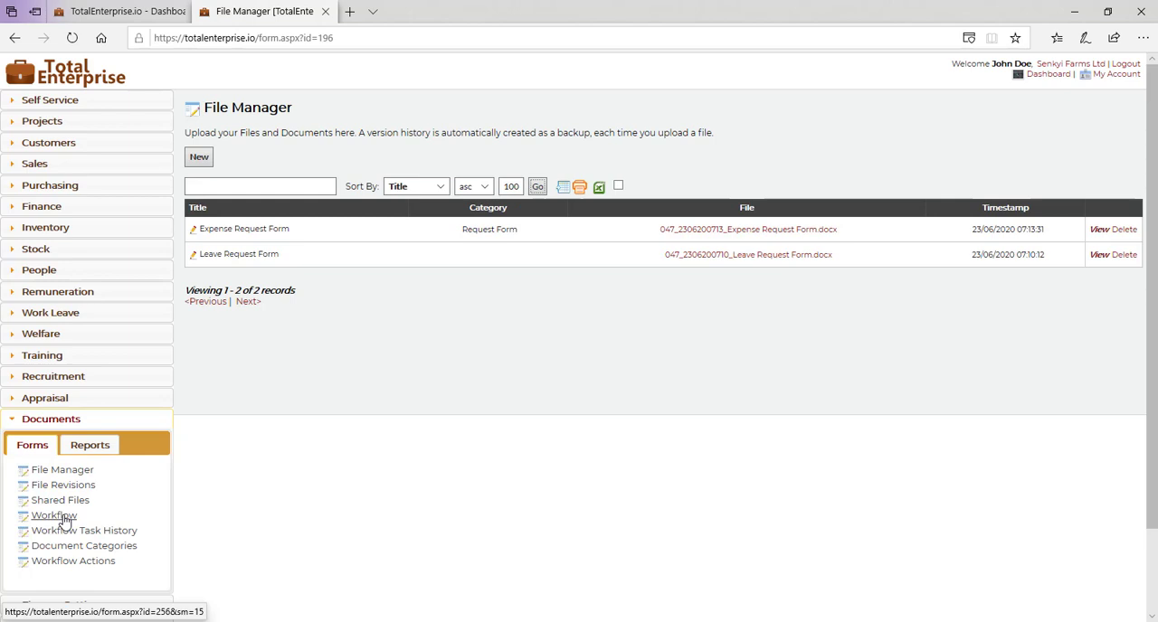
Step: Start a new File Manager record titled "Business Plan For Senkyi Farms Ltd"
{"action": "left_click", "coordinate": [200, 160]}
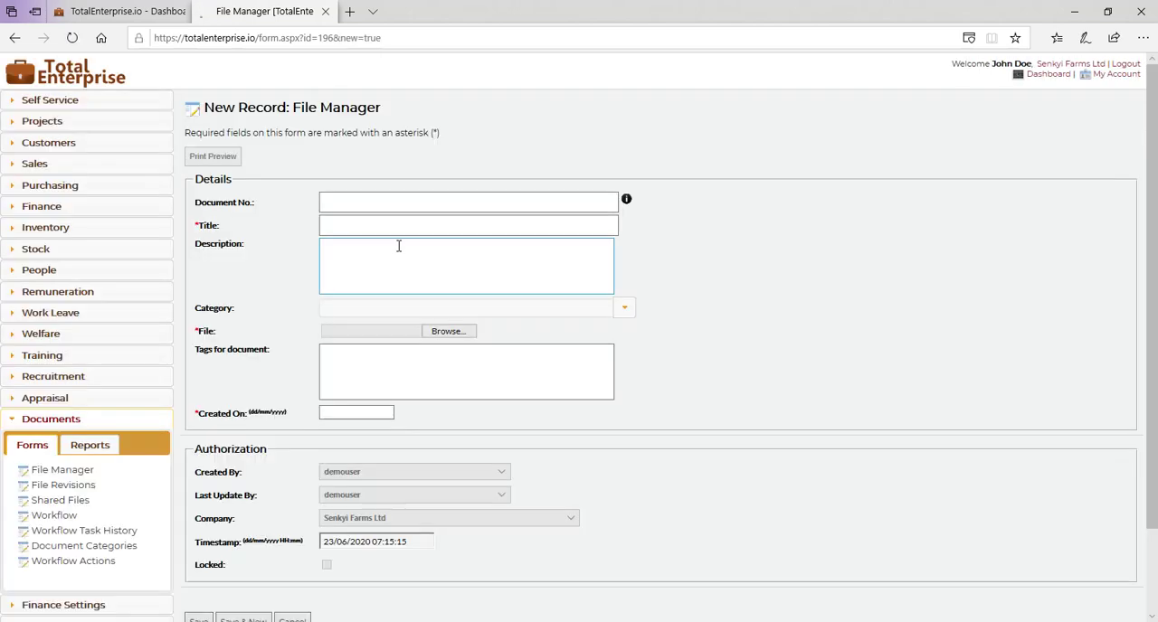
{"action": "left_click", "coordinate": [347, 226]}
{"action": "type", "text": "Bu"}
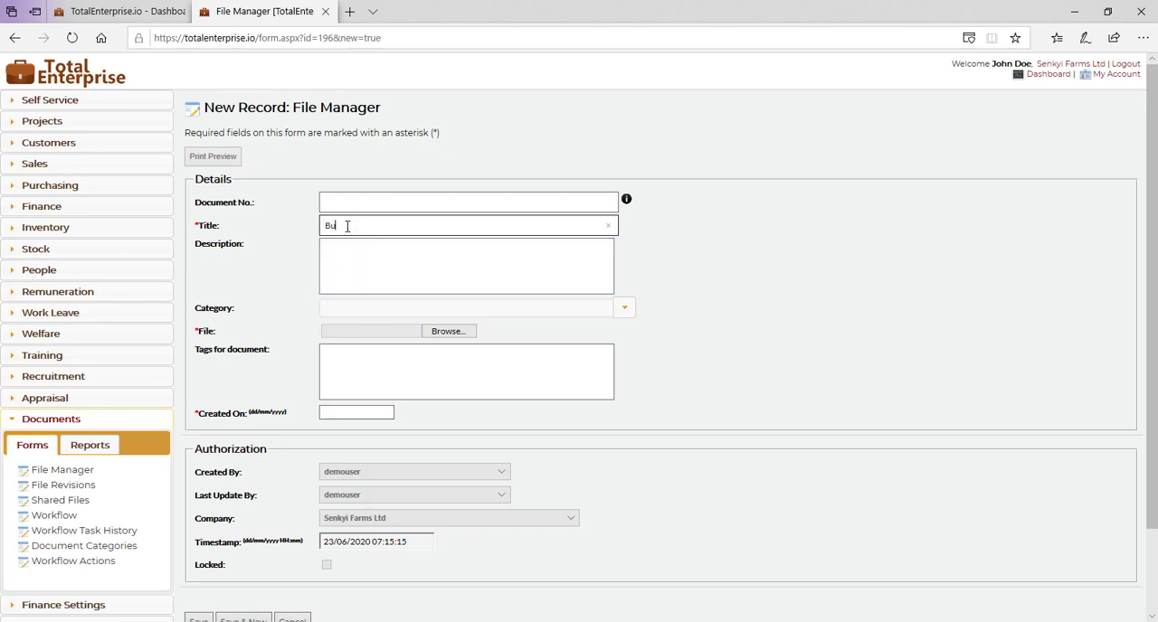
{"action": "type", "text": "siness Plan"}
{"action": "type", "text": " For"}
{"action": "type", "text": " Sek"}
{"action": "type", "text": "ky"}
{"action": "type", "text": "i Farms L"}
{"action": "type", "text": "td"}
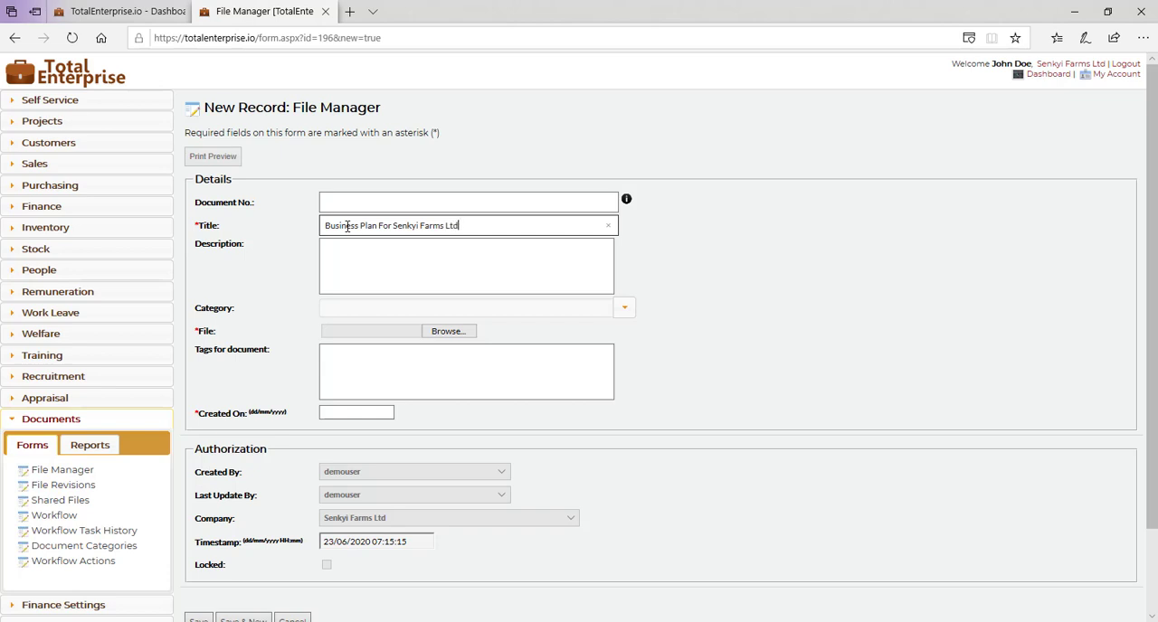
Step: Set the record's category to Document and its description to "5-year Strategic business plan"
{"action": "left_click", "coordinate": [624, 313]}
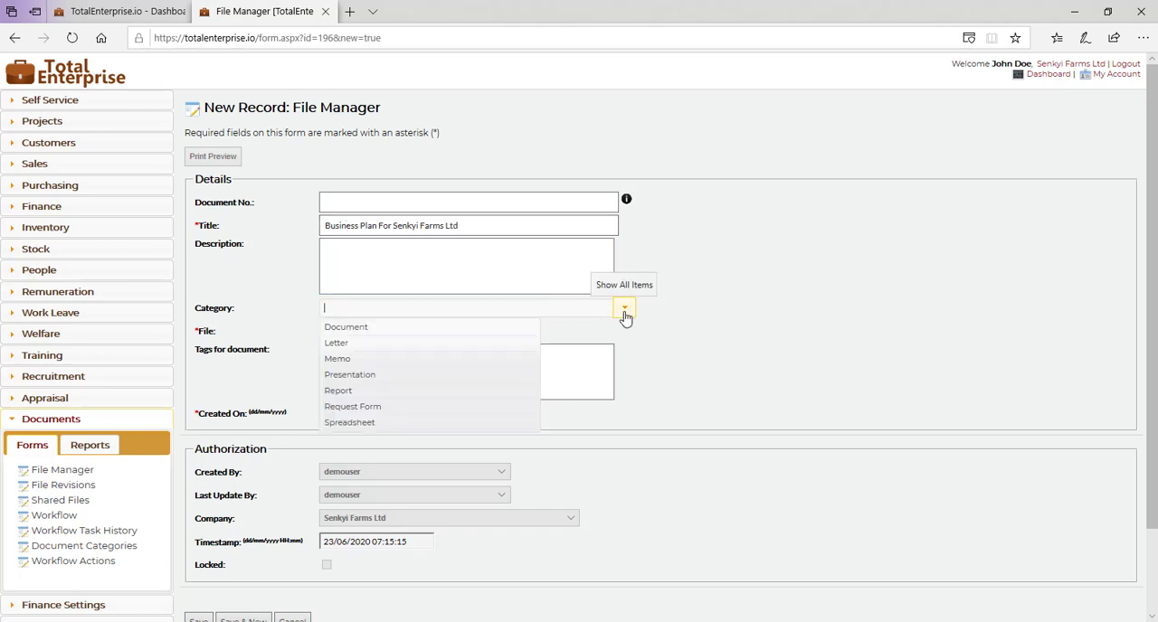
{"action": "left_click", "coordinate": [377, 334]}
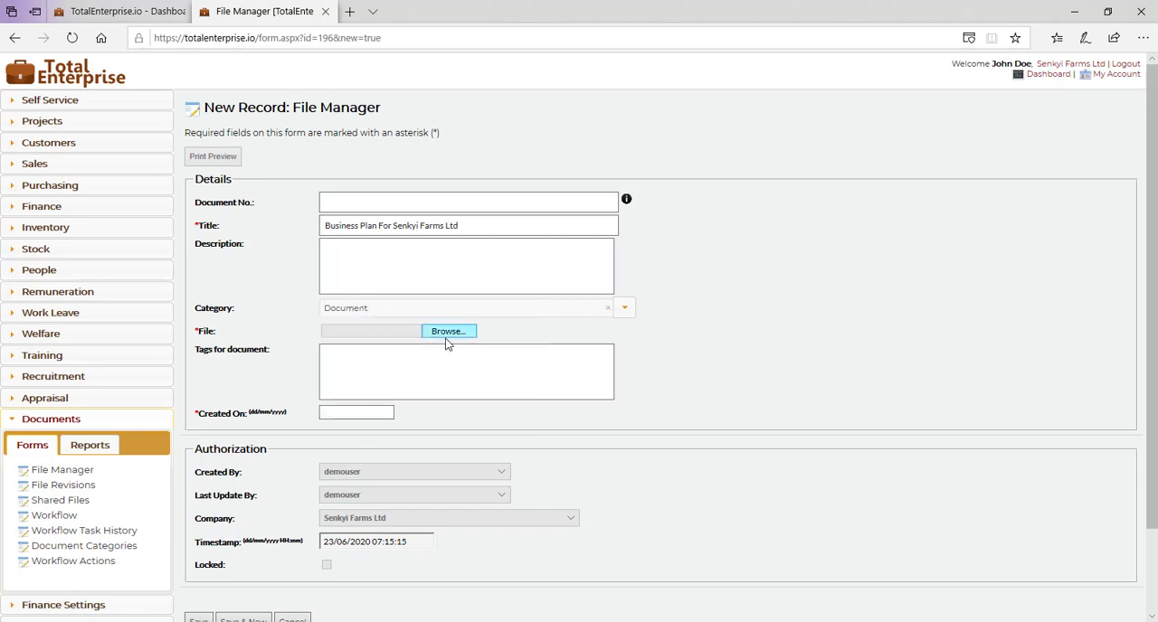
{"action": "left_click", "coordinate": [352, 264]}
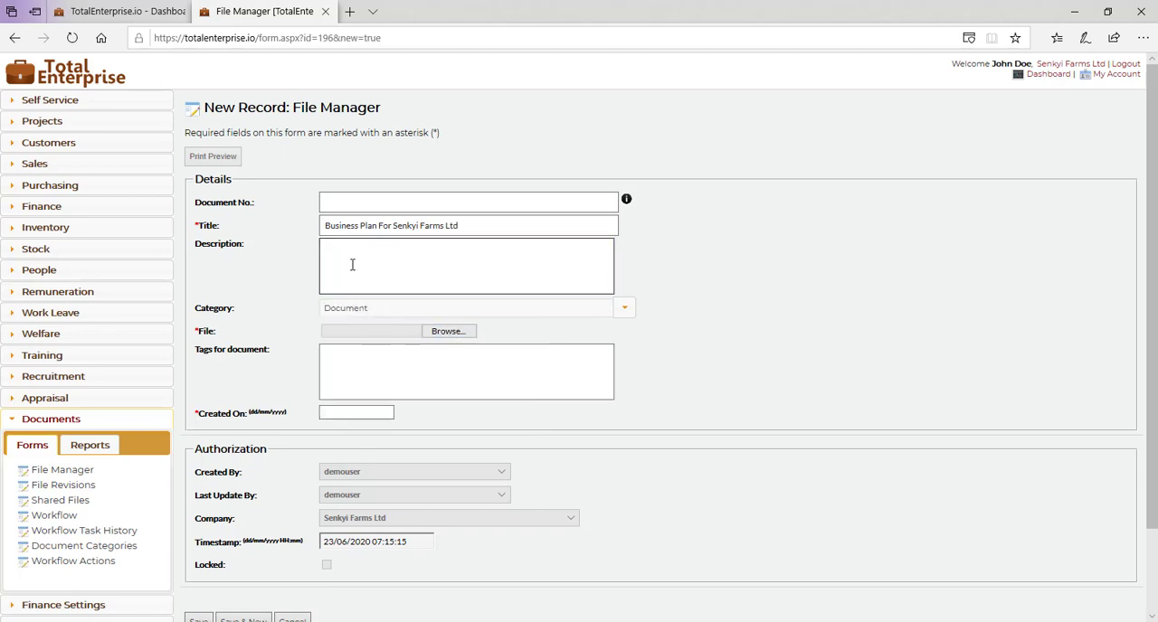
{"action": "type", "text": "Strategic business plan for"}
{"action": "key", "text": "BackSpace"}
{"action": "key", "text": "BackSpace"}
{"action": "type", "text": "5-year"}
Step: Set the Created On date to 23/06/2020 and try to save the record
{"action": "scroll", "coordinate": [667, 395], "scroll_direction": "down", "scroll_amount": 1}
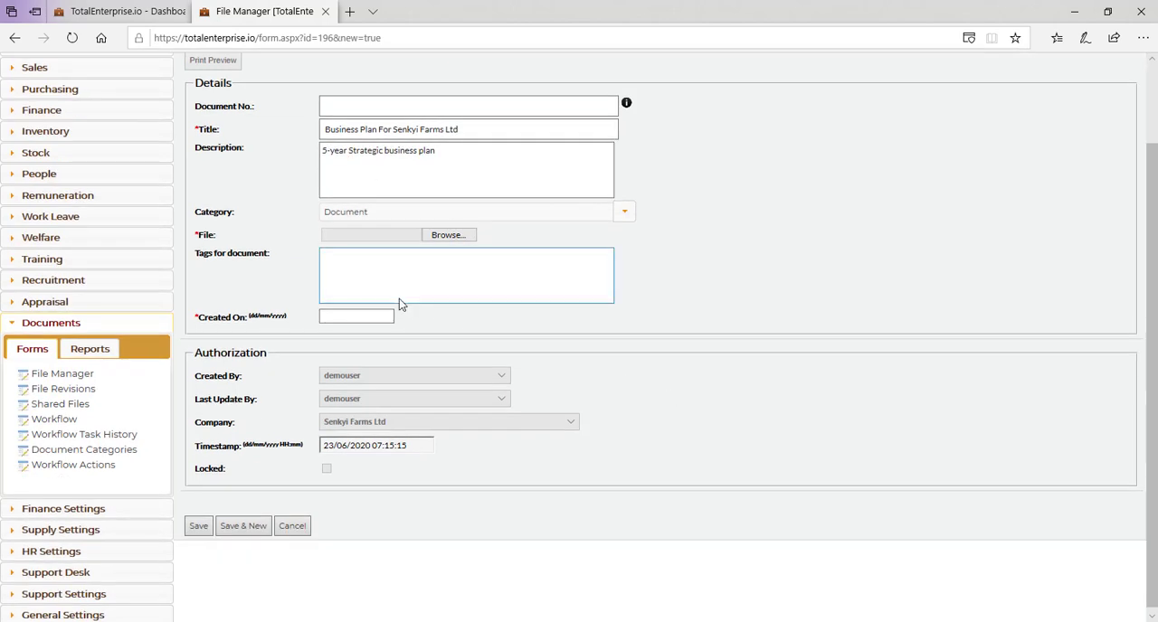
{"action": "left_click", "coordinate": [339, 318]}
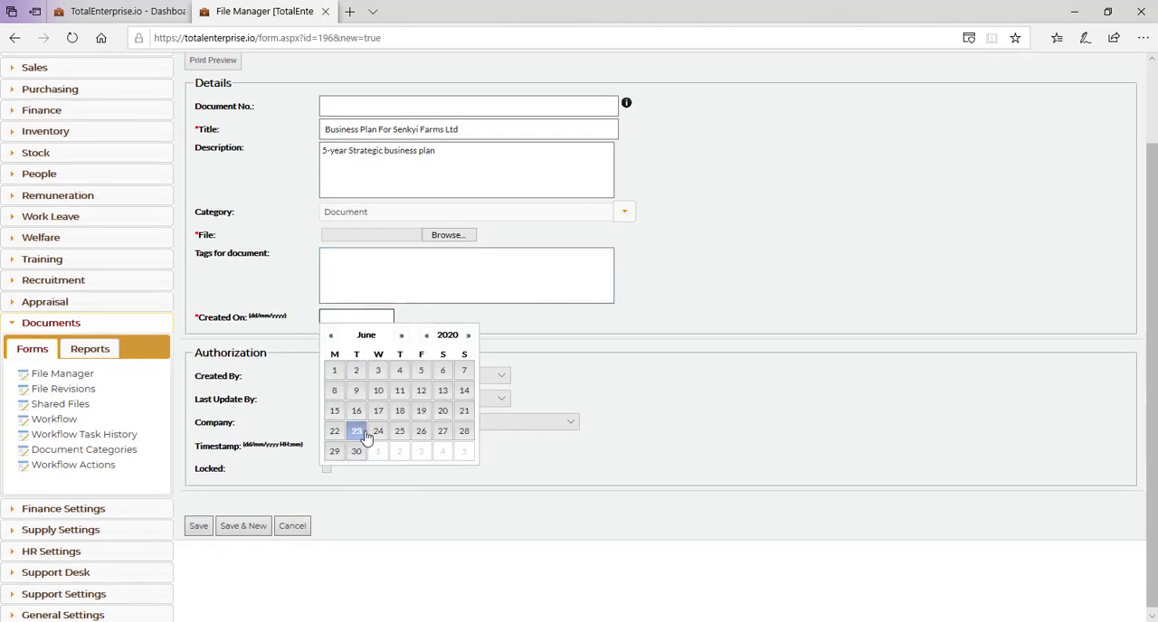
{"action": "left_click", "coordinate": [365, 438]}
{"action": "left_click", "coordinate": [198, 524]}
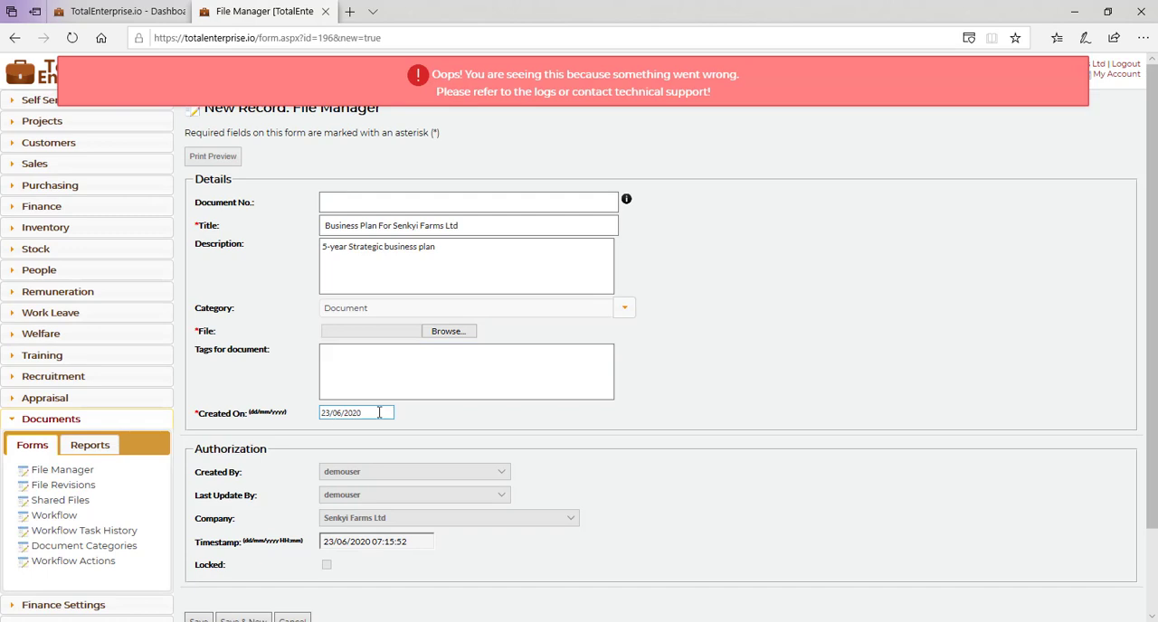
Step: While browsing for the record's file, create a Word document named "Senkyi Farms Limited Strategic Business Plan.docx" in the TotalEnterprise Sample Attachments folder
{"action": "left_click", "coordinate": [448, 332]}
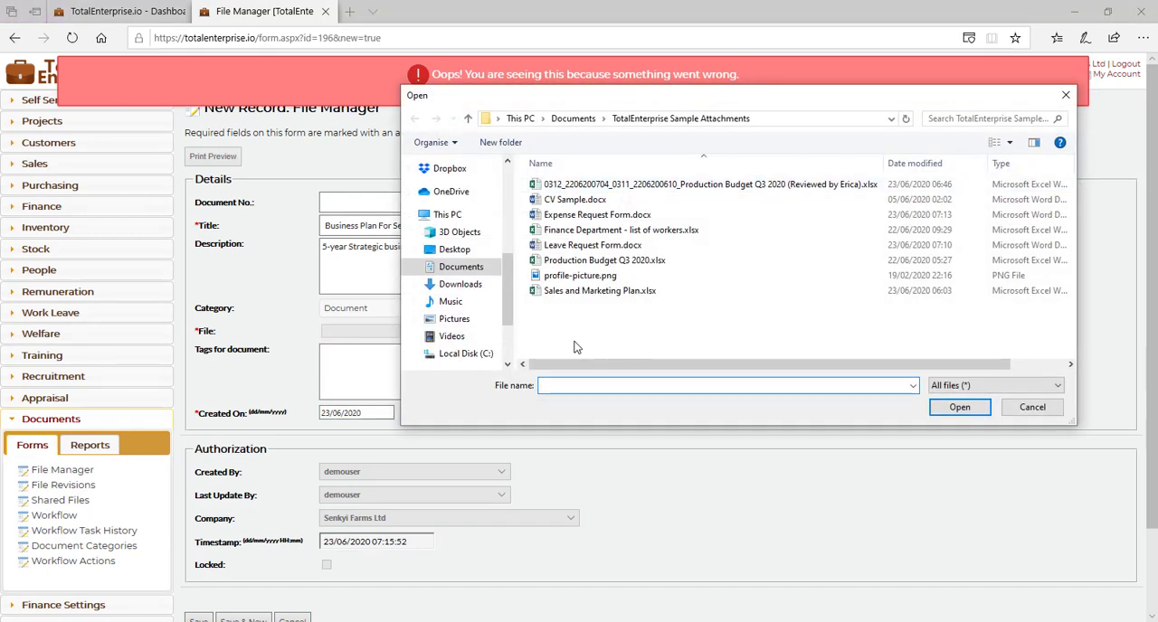
{"action": "right_click", "coordinate": [573, 343]}
{"action": "mouse_move", "coordinate": [486, 514]}
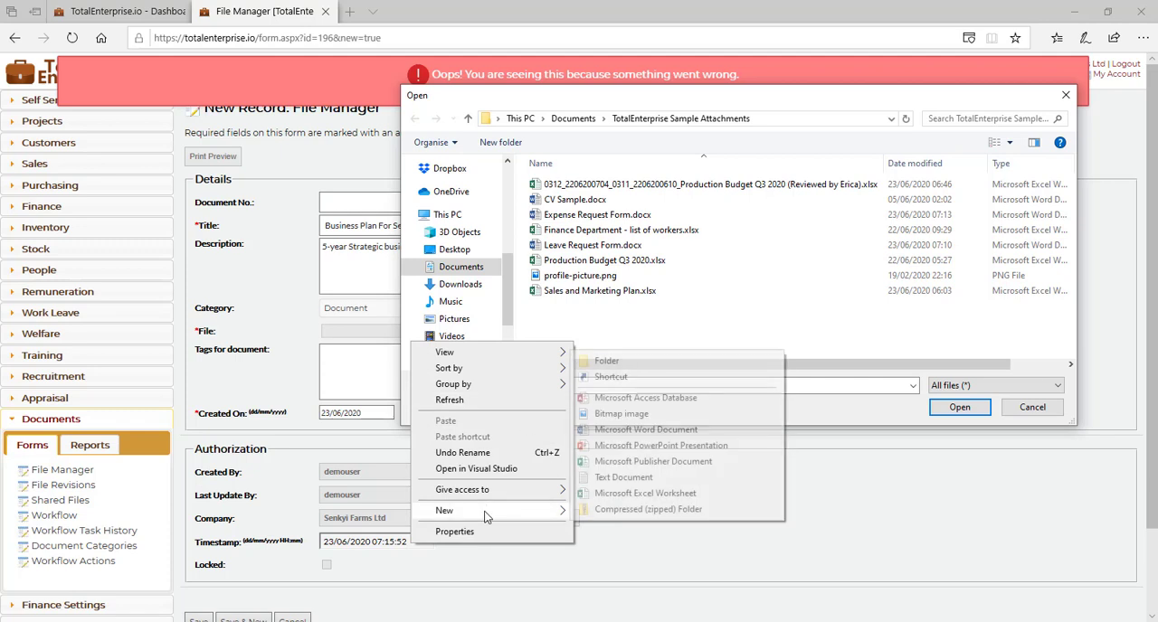
{"action": "left_click", "coordinate": [644, 431]}
{"action": "type", "text": "Strategic Business "}
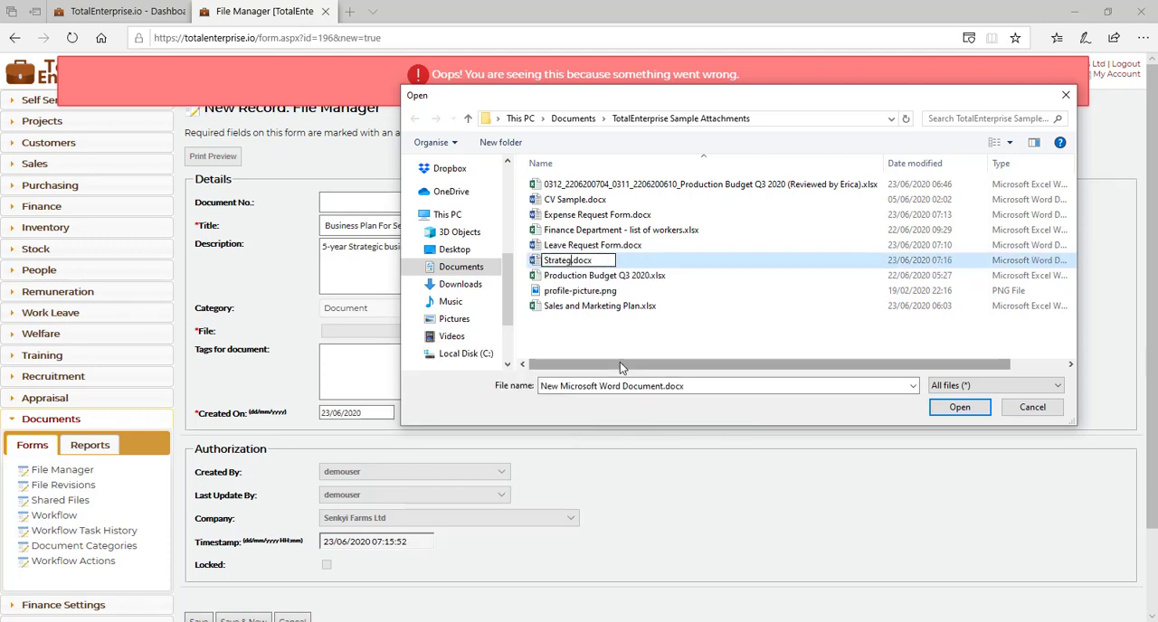
{"action": "type", "text": "Plan"}
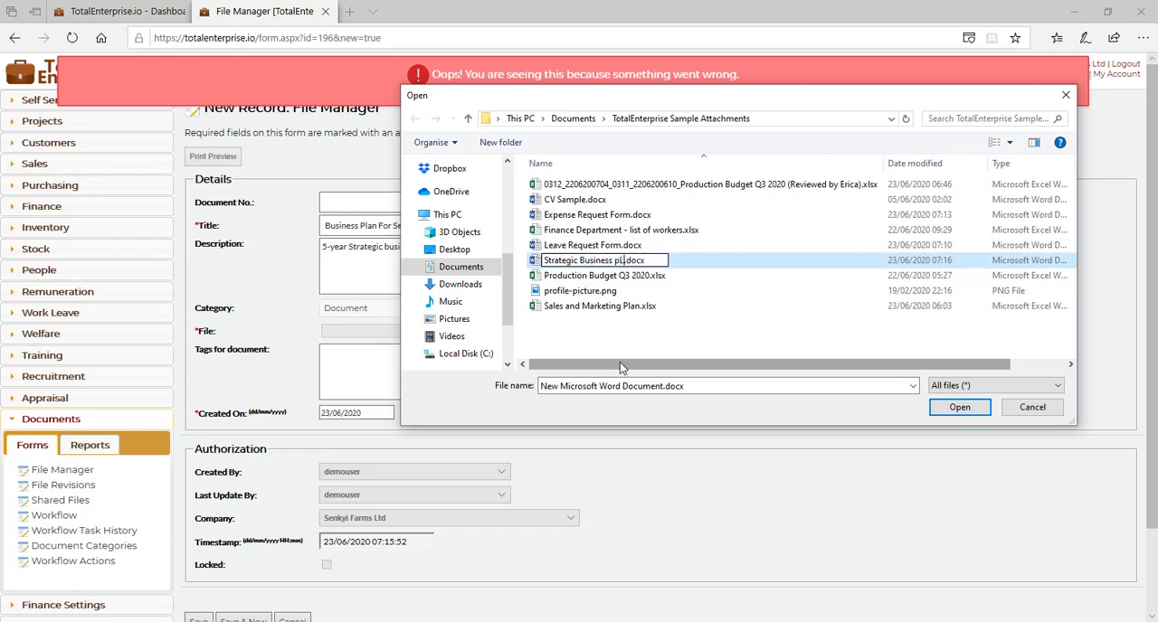
{"action": "key", "text": "Home"}
{"action": "type", "text": "Senky Fa"}
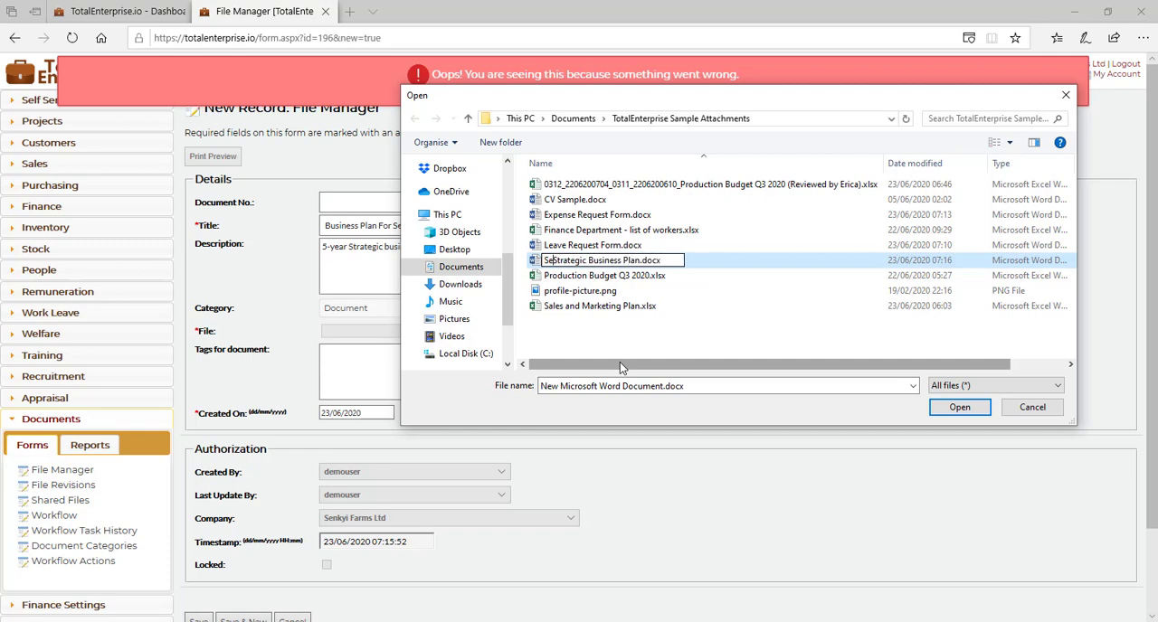
{"action": "key", "text": "BackSpace"}
{"action": "key", "text": "BackSpace"}
{"action": "key", "text": "BackSpace"}
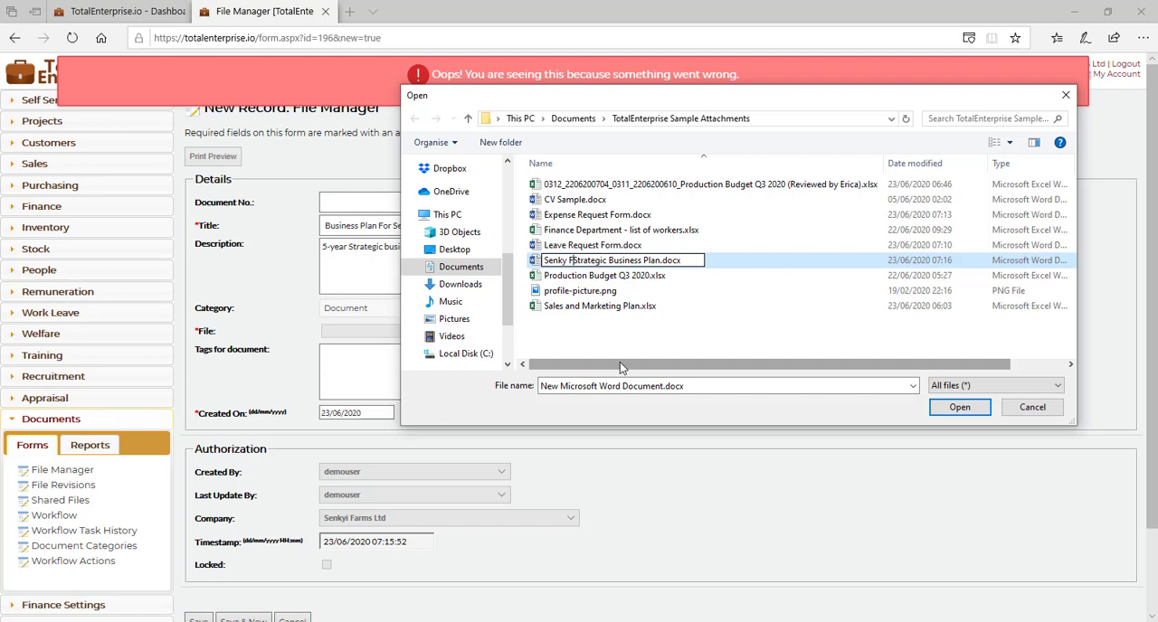
{"action": "type", "text": "i Farms Limited"}
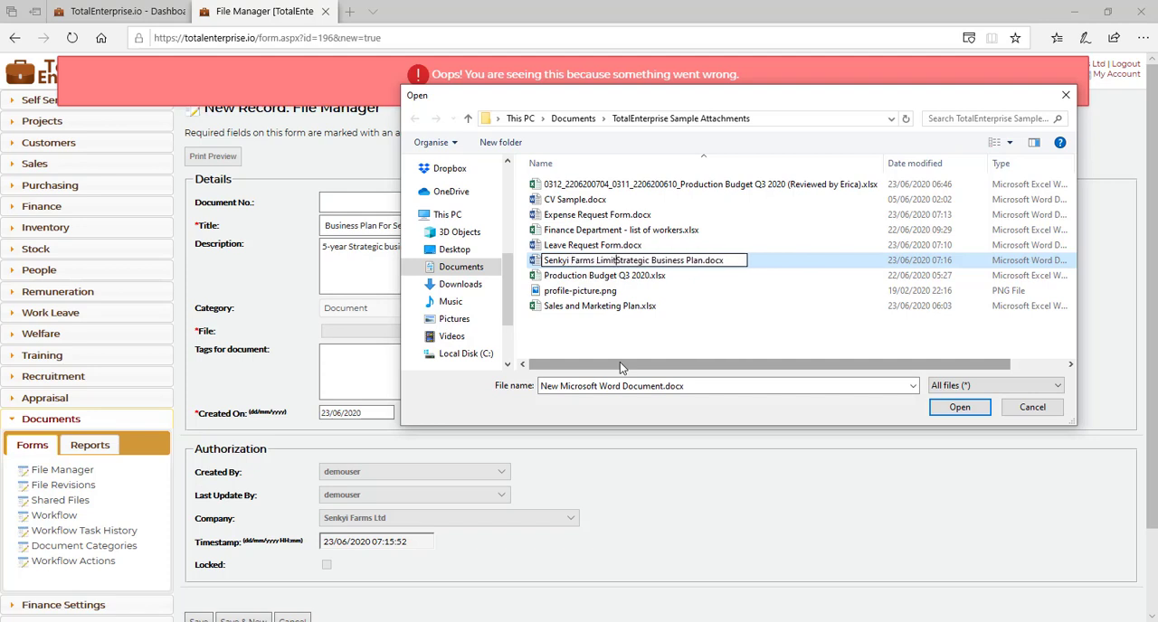
{"action": "key", "text": "Return"}
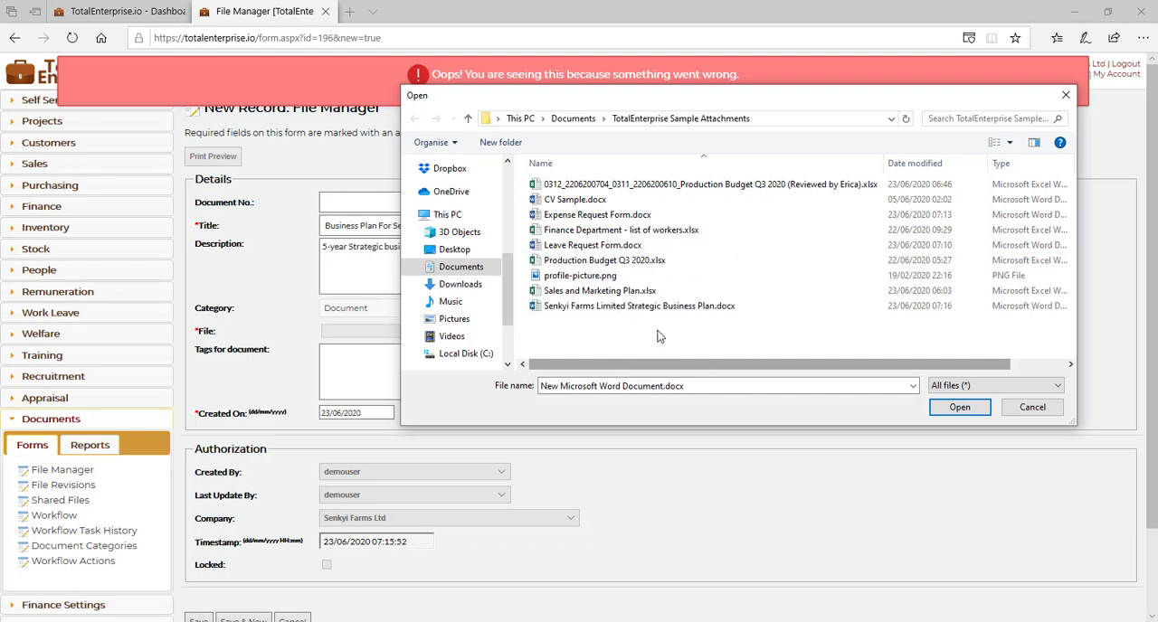
Step: Open the new Strategic Business Plan document for editing in Word and dismiss the activation wizard
{"action": "right_click", "coordinate": [638, 310]}
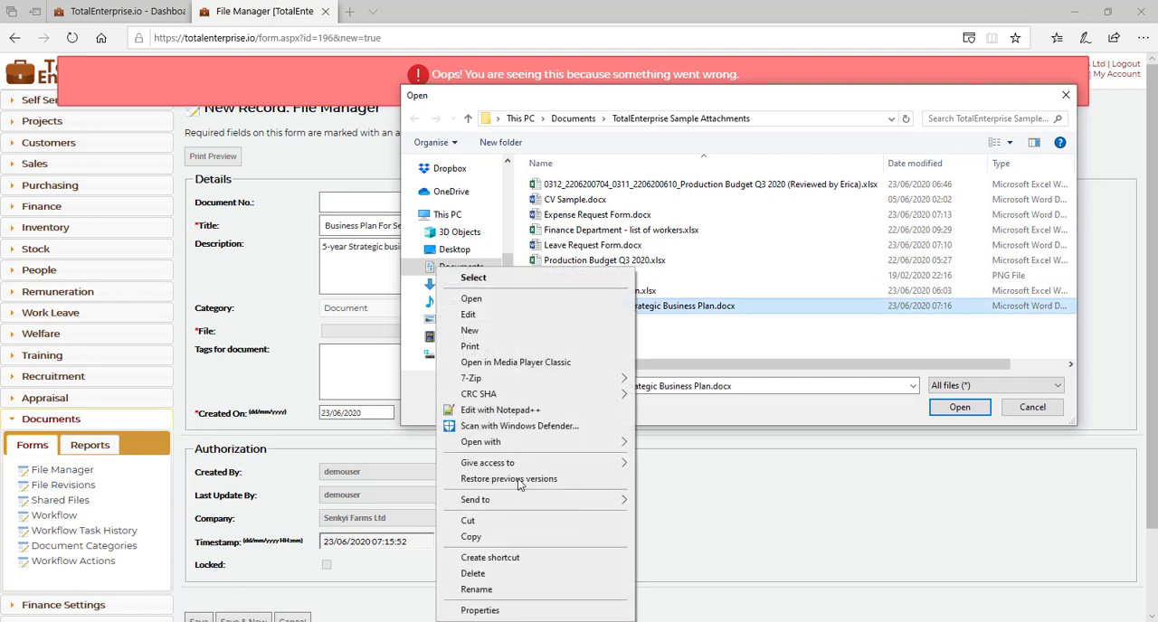
{"action": "left_click", "coordinate": [480, 320]}
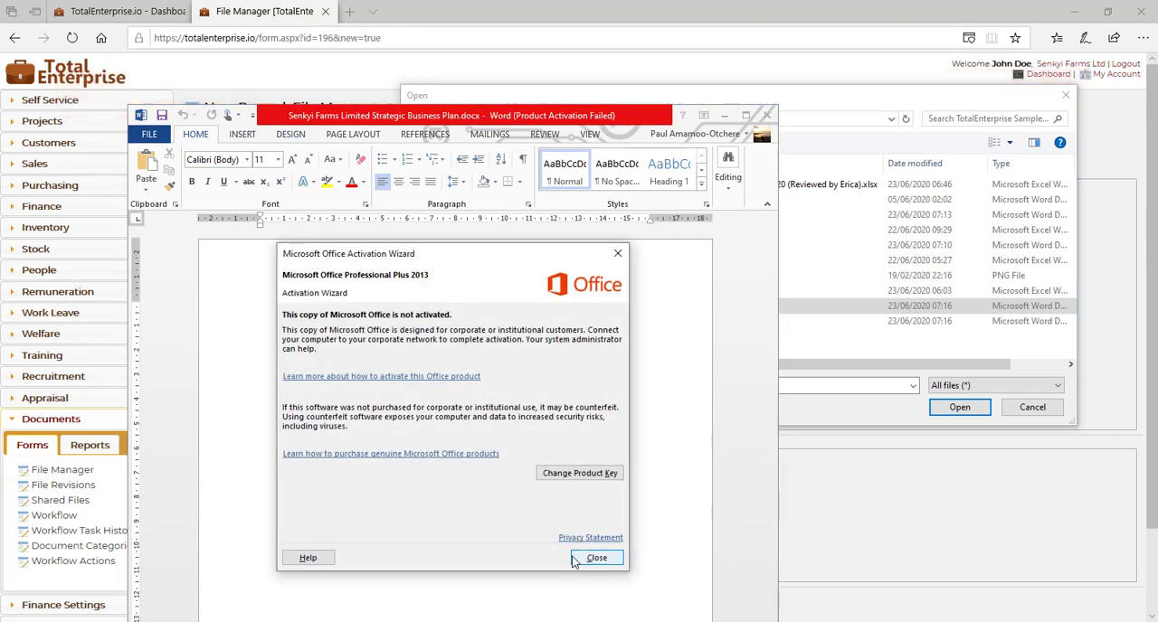
{"action": "left_click", "coordinate": [593, 557]}
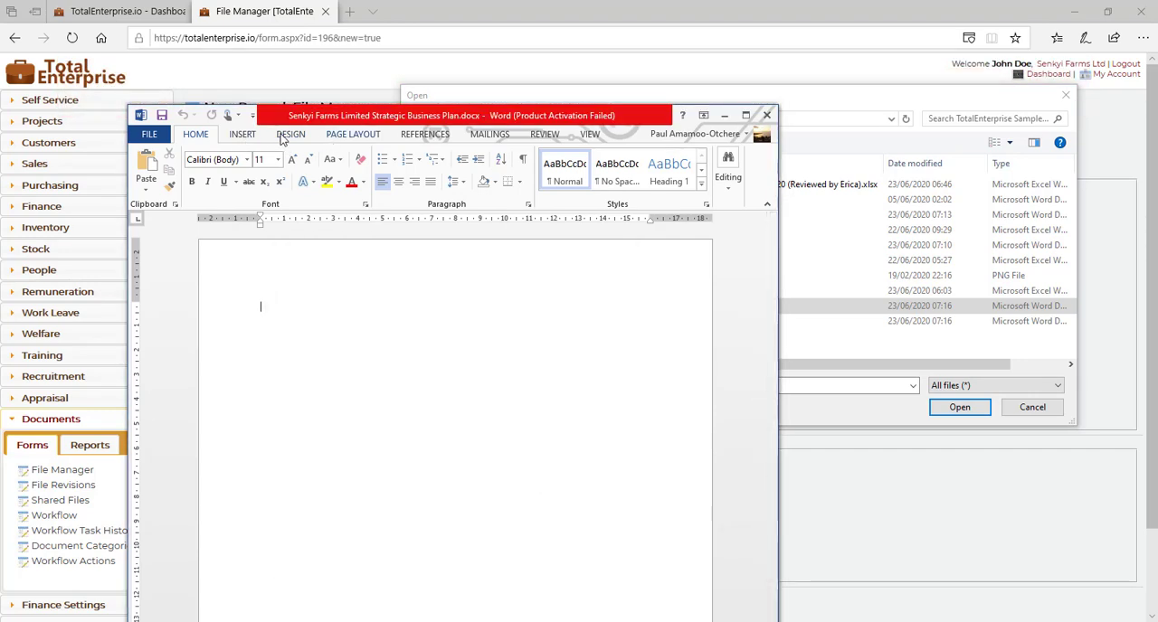
Step: Insert a Basic Block List SmartArt graphic into the blank document
{"action": "left_click", "coordinate": [242, 136]}
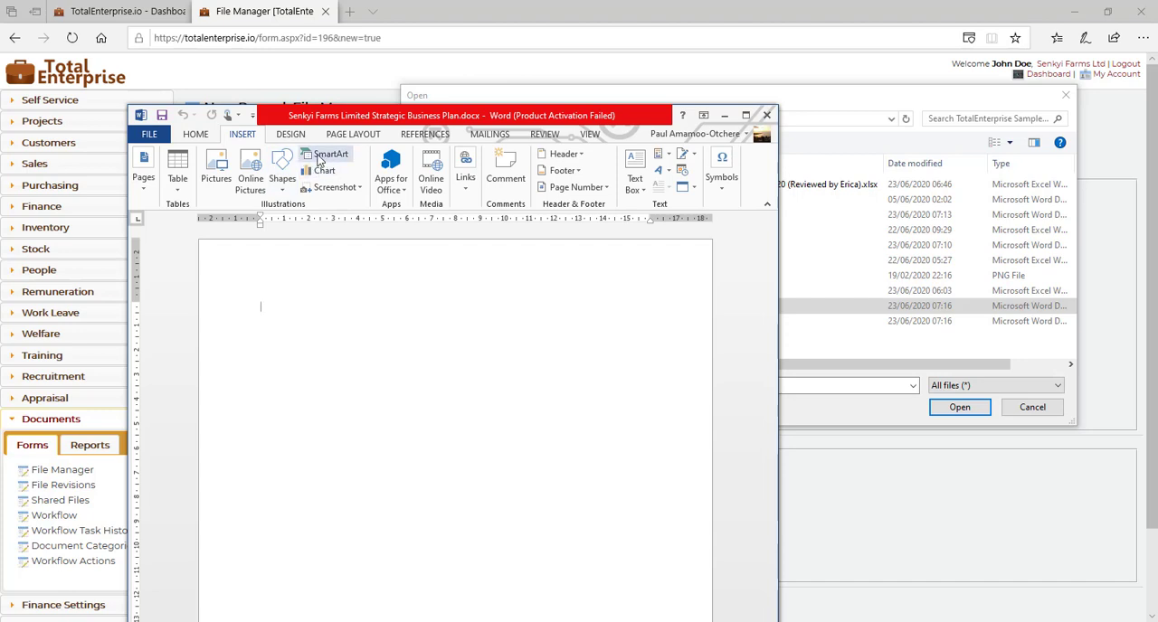
{"action": "left_click", "coordinate": [318, 157]}
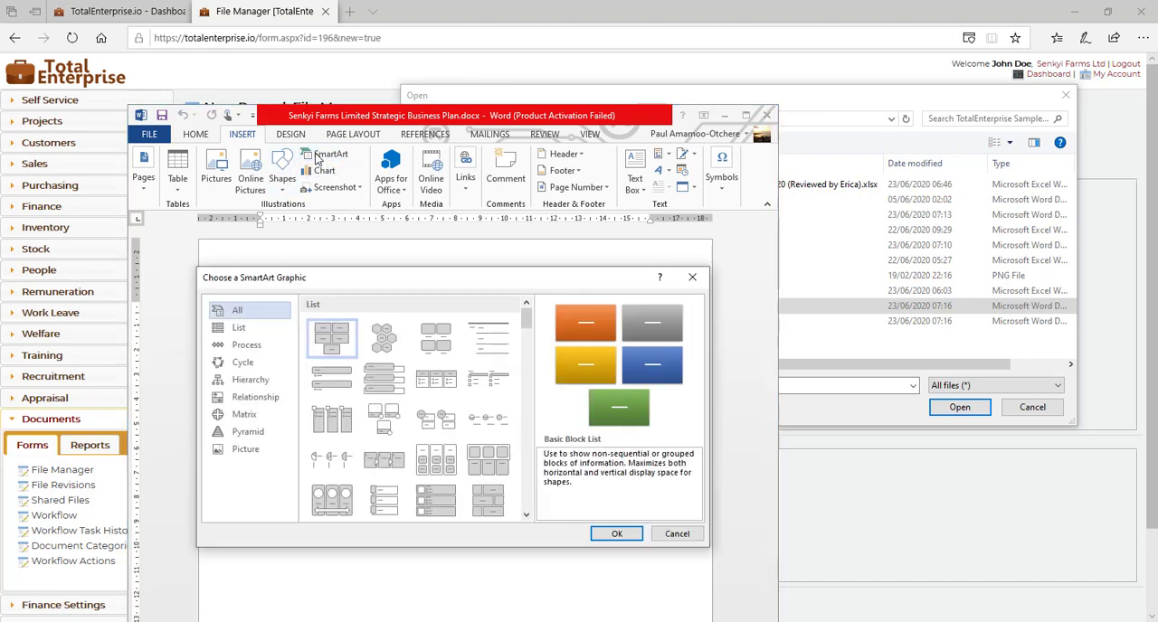
{"action": "left_click", "coordinate": [618, 534]}
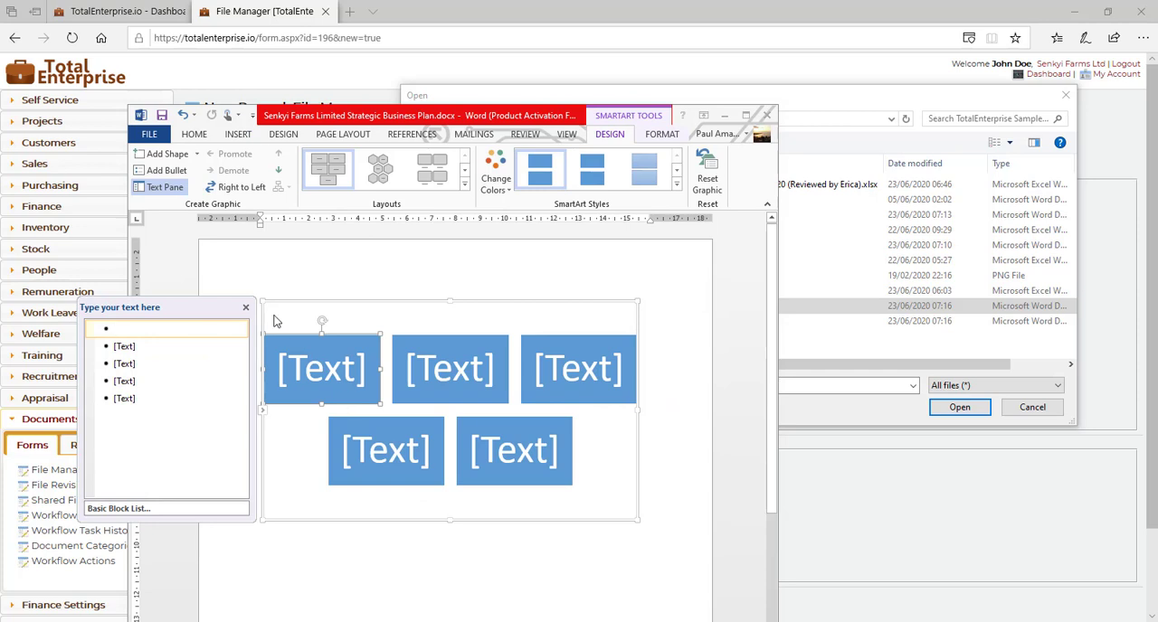
Step: Label the five SmartArt blocks Products, People, Systems, Markets and Finance in that order
{"action": "type", "text": "Products"}
{"action": "key", "text": "Down"}
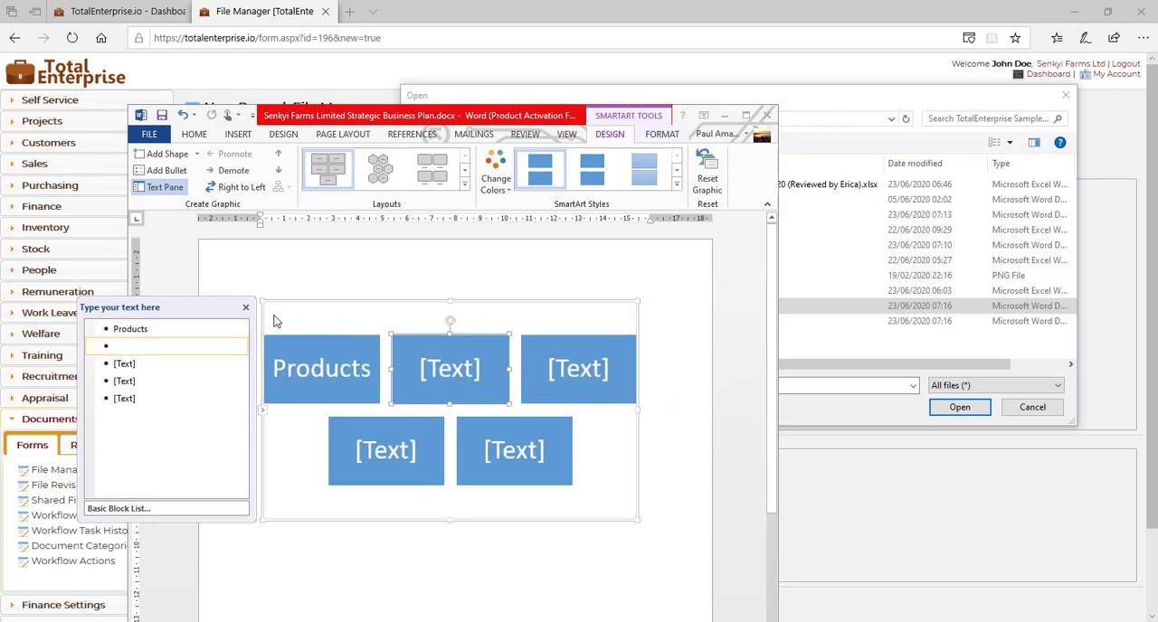
{"action": "type", "text": "People"}
{"action": "key", "text": "Down"}
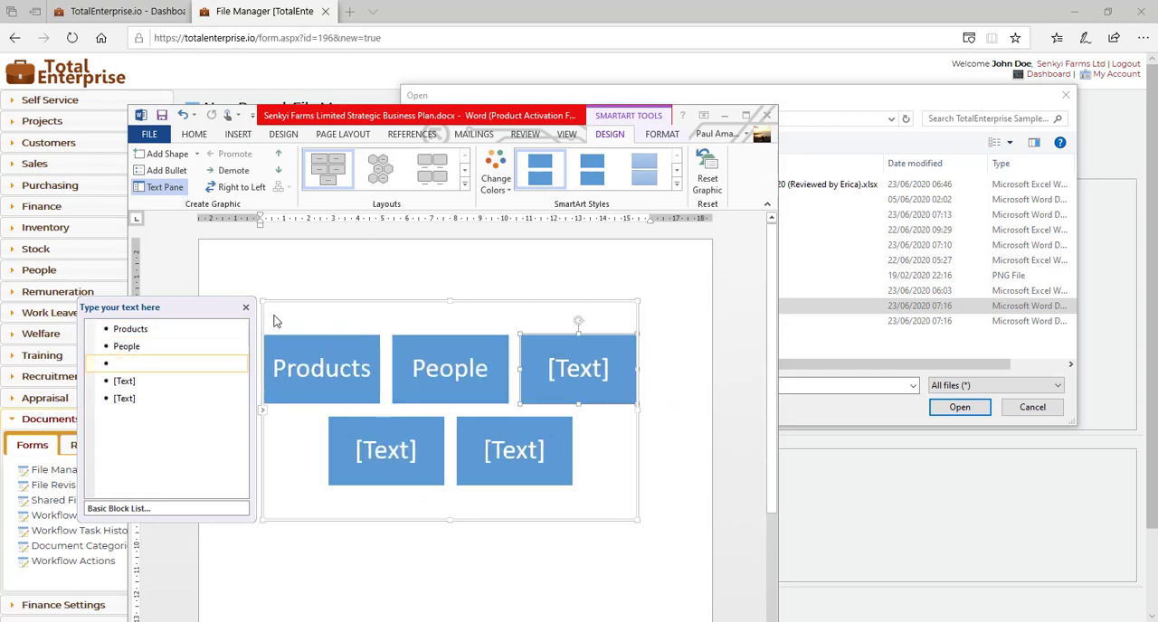
{"action": "type", "text": "Systems"}
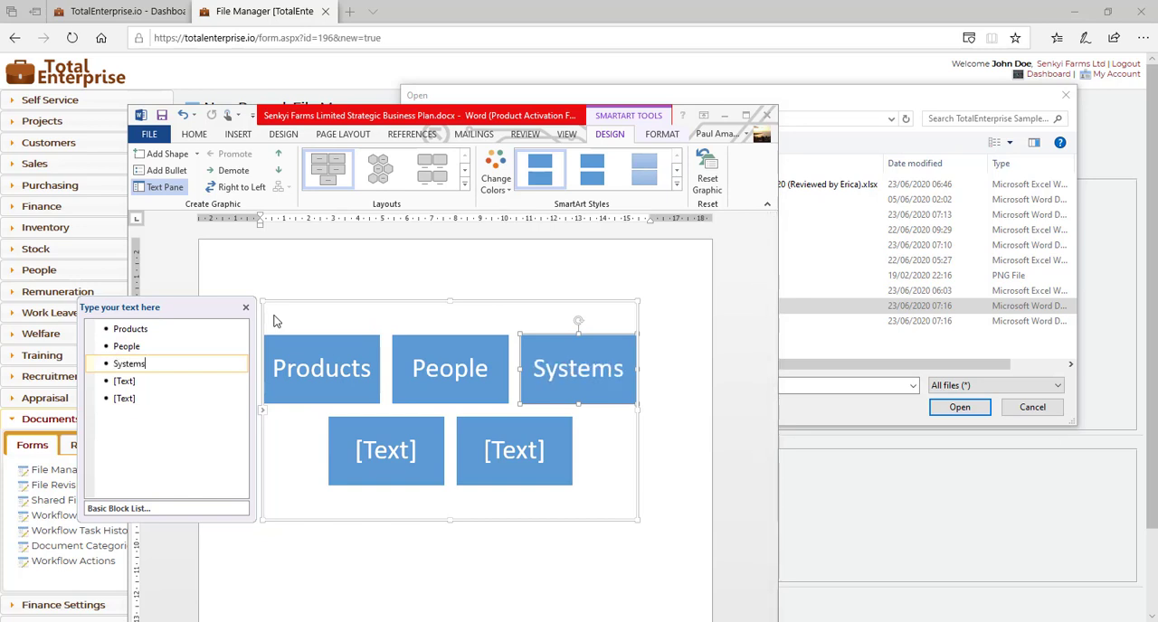
{"action": "key", "text": "Down"}
{"action": "type", "text": "Marke"}
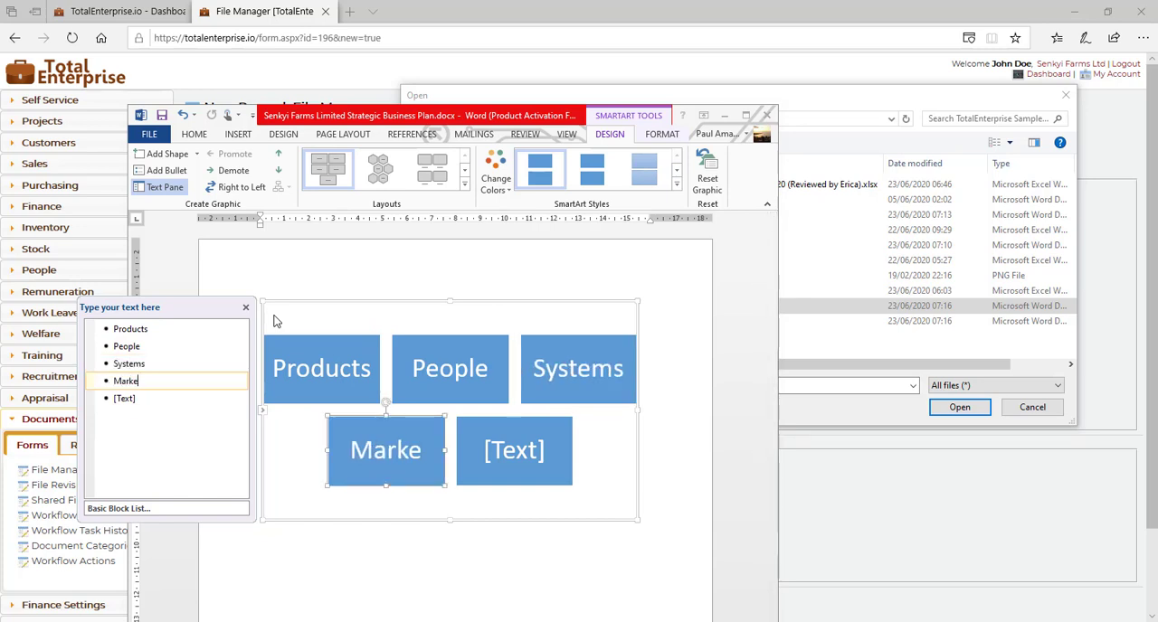
{"action": "type", "text": "ts"}
{"action": "key", "text": "Down"}
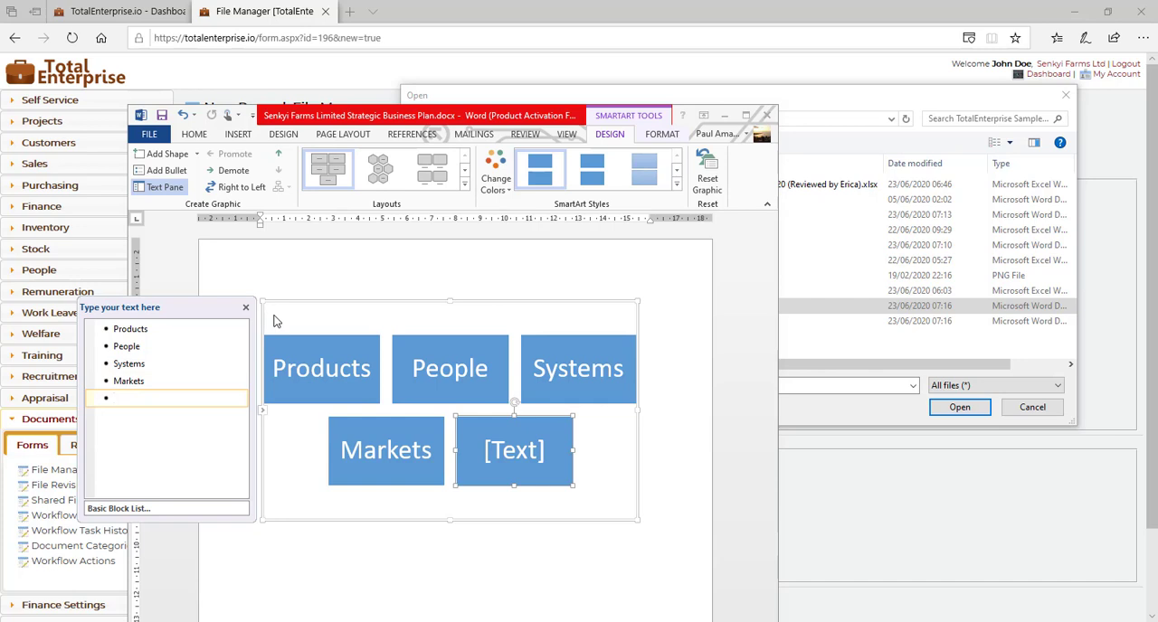
{"action": "type", "text": "Finance"}
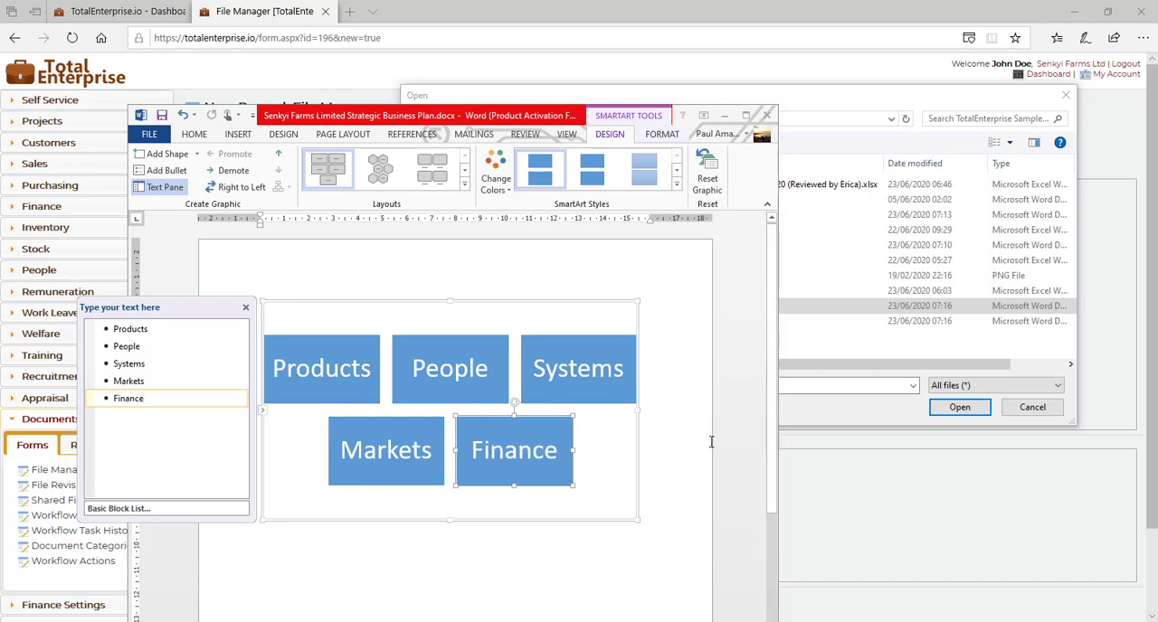
Step: Deselect the SmartArt graphic, then save and close the Word document
{"action": "left_click", "coordinate": [685, 444]}
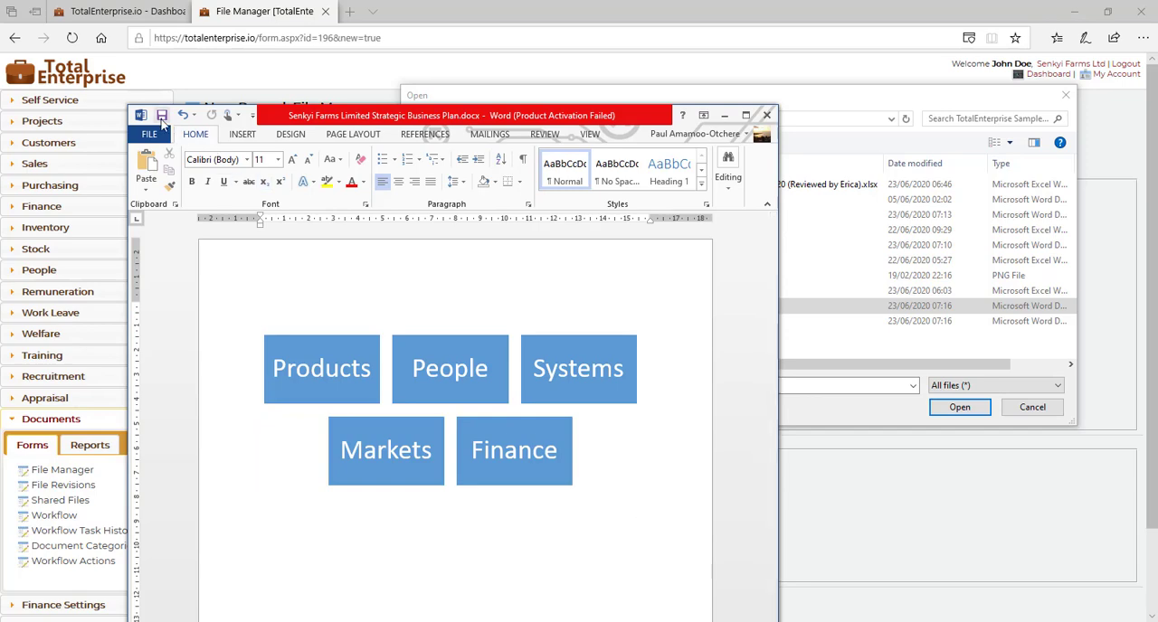
{"action": "left_click", "coordinate": [162, 118]}
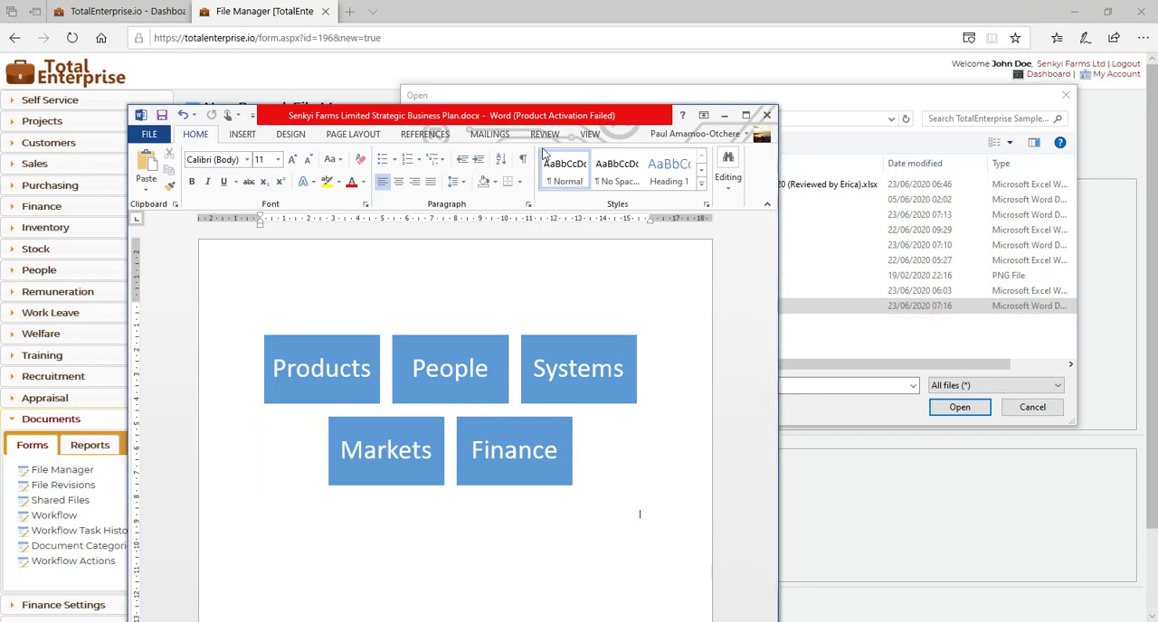
{"action": "left_click", "coordinate": [767, 116]}
Step: Attach "Senkyi Farms Limited Strategic Business Plan.docx" to the File Manager record and save the record
{"action": "double_click", "coordinate": [584, 307]}
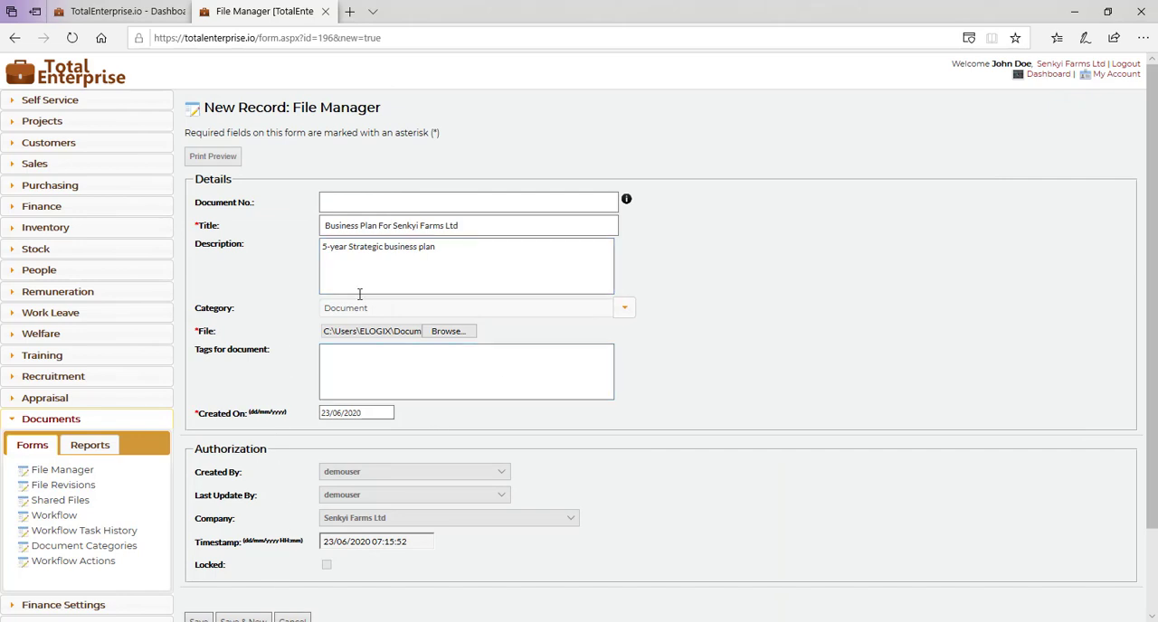
{"action": "left_click", "coordinate": [198, 619]}
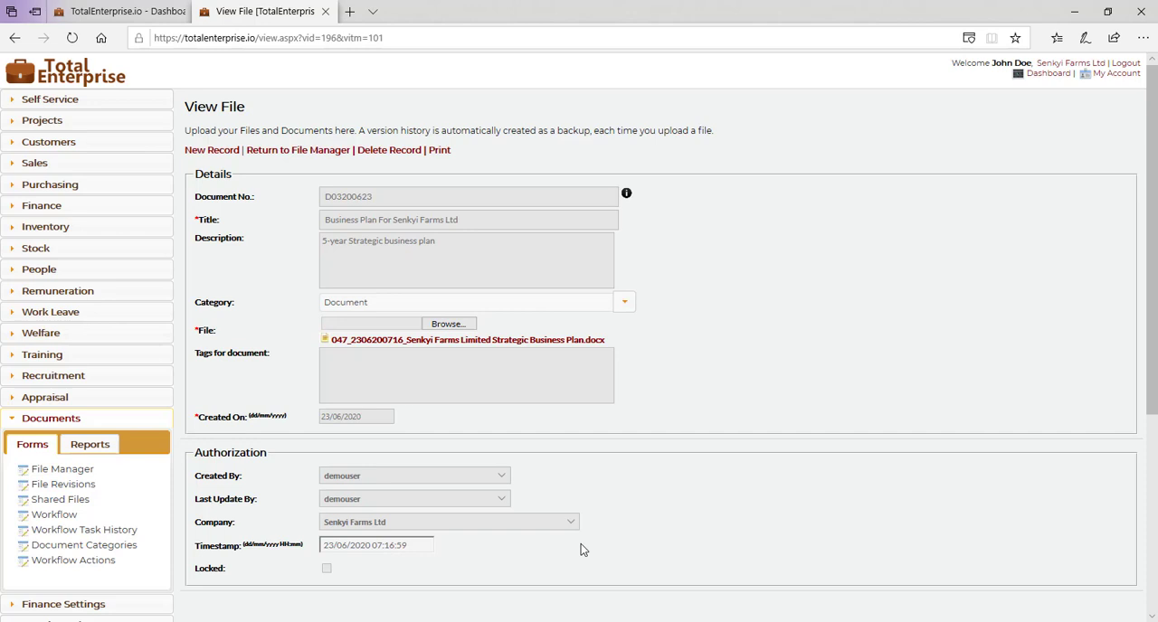
{"action": "scroll", "coordinate": [614, 495], "scroll_direction": "down", "scroll_amount": 1}
{"action": "scroll", "coordinate": [613, 496], "scroll_direction": "down", "scroll_amount": 2}
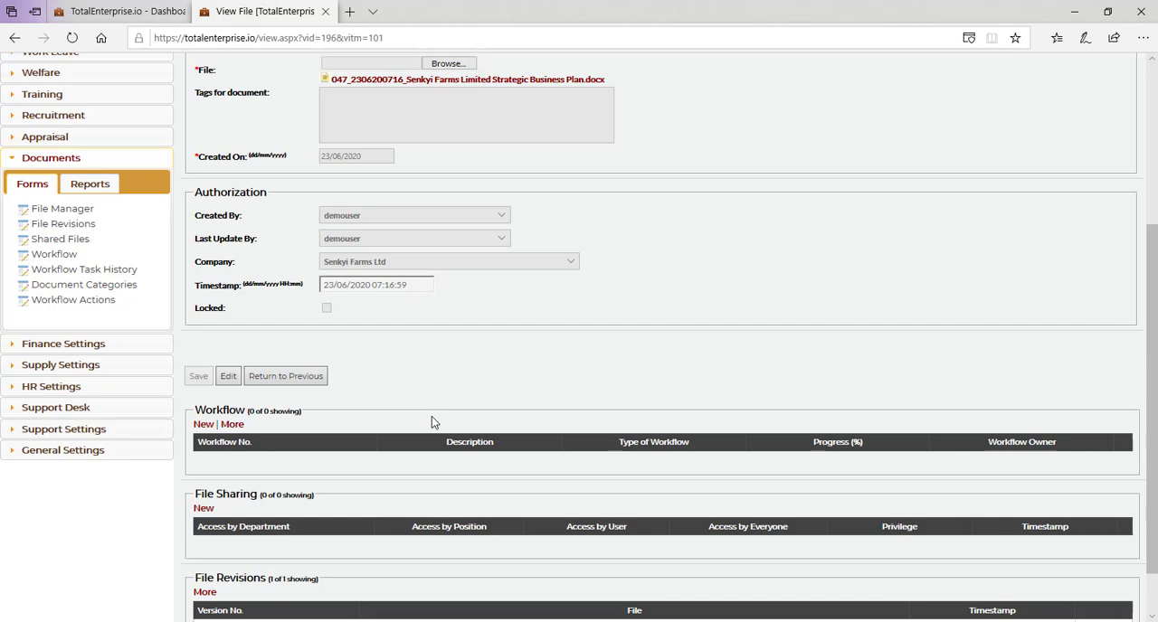
{"action": "scroll", "coordinate": [431, 422], "scroll_direction": "up", "scroll_amount": 3}
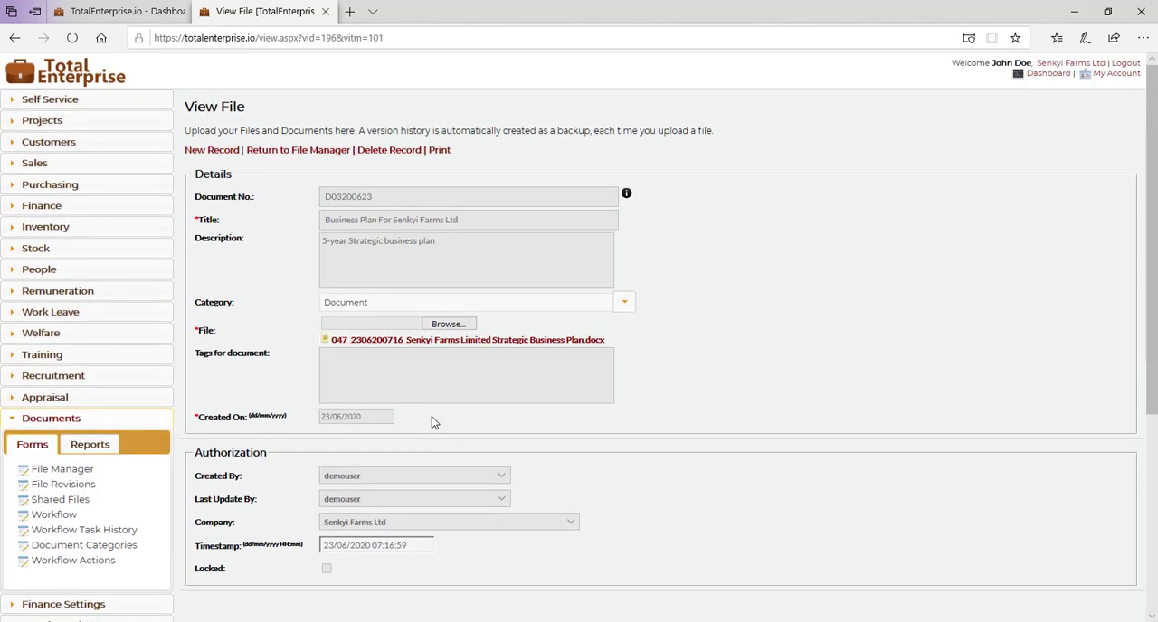
Step: Create a new workflow from the business plan's file record and describe it as "Sharing SBP with Line Managers"
{"action": "scroll", "coordinate": [431, 419], "scroll_direction": "down", "scroll_amount": 2}
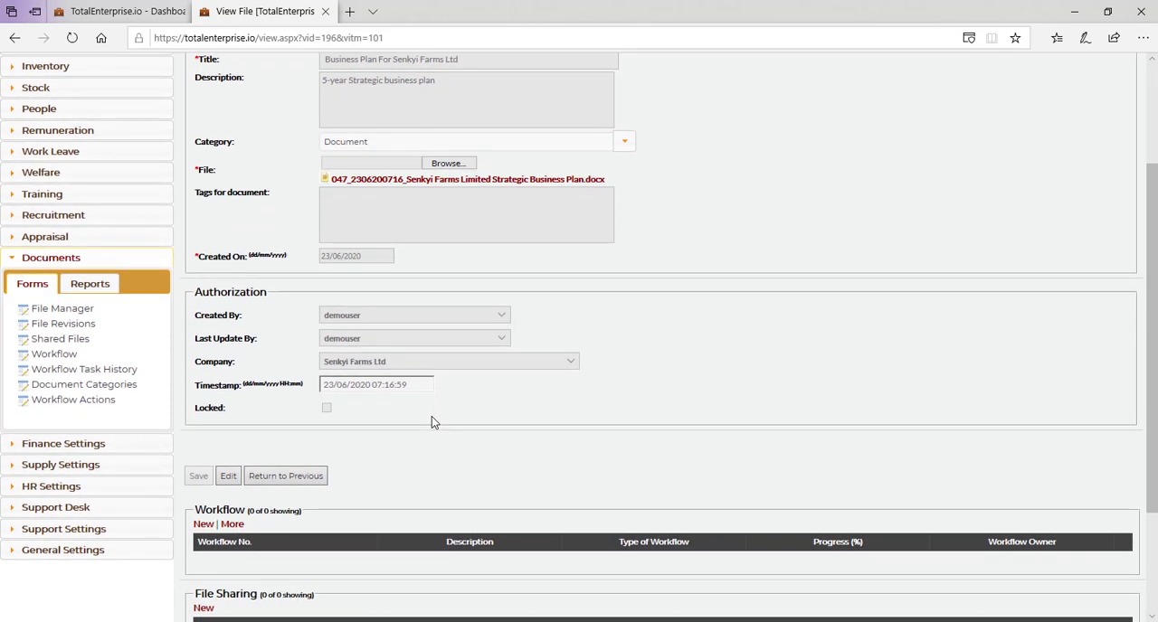
{"action": "left_click", "coordinate": [204, 524]}
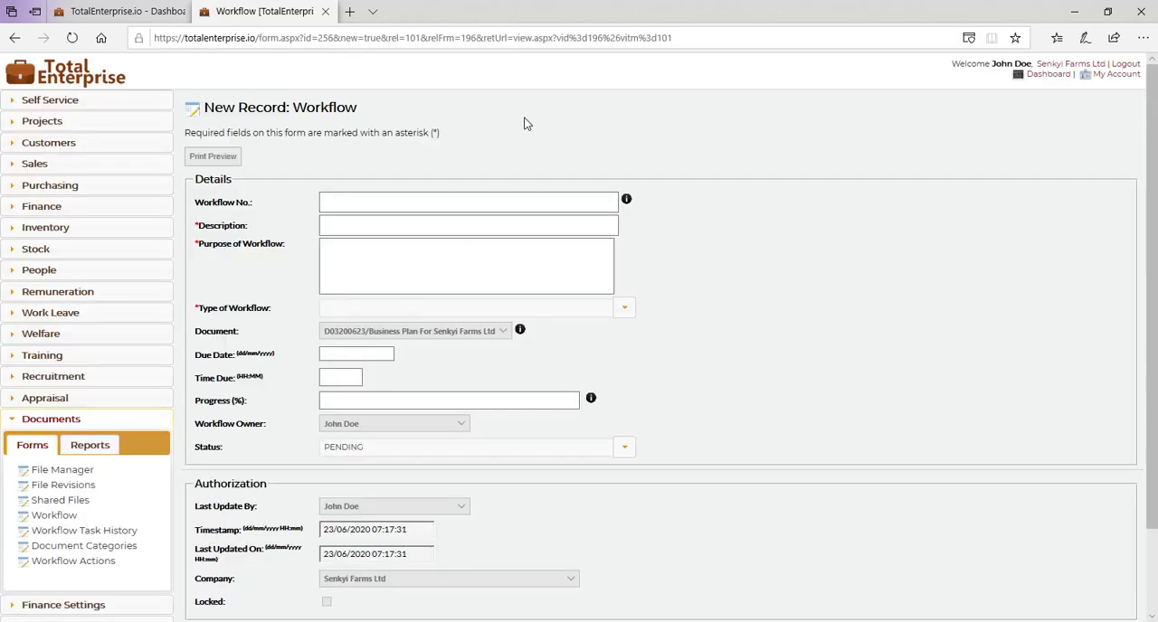
{"action": "left_click", "coordinate": [359, 227]}
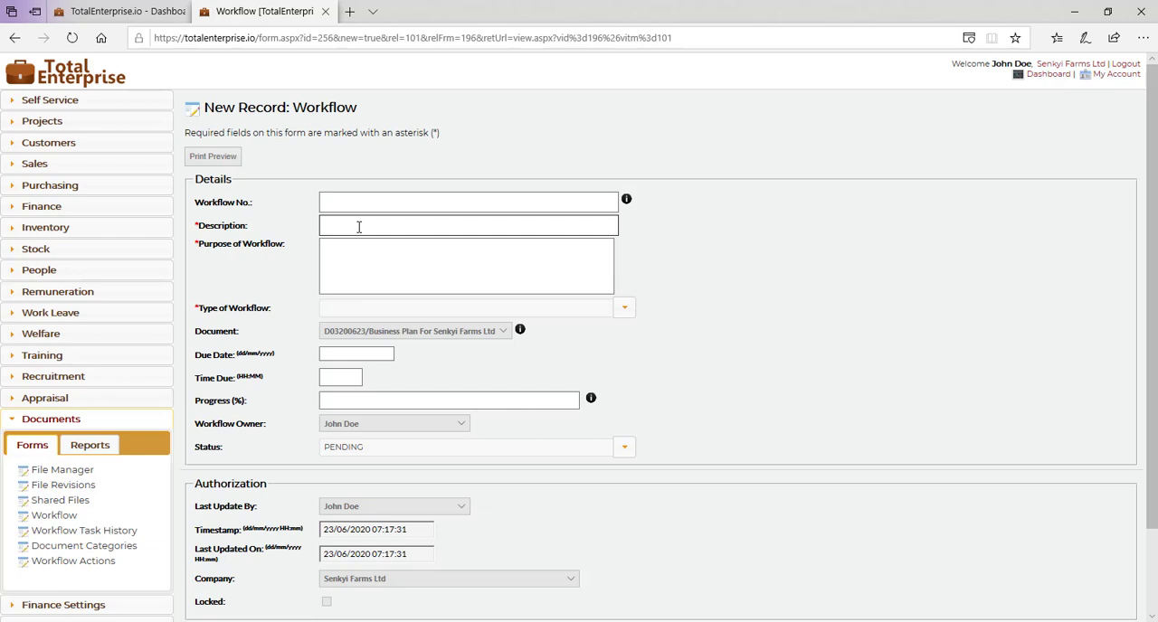
{"action": "type", "text": "Sharing"}
{"action": "type", "text": " the busine"}
{"action": "type", "text": "s"}
{"action": "key", "text": "BackSpace"}
{"action": "key", "text": "BackSpace"}
{"action": "key", "text": "BackSpace"}
{"action": "key", "text": "BackSpace"}
{"action": "key", "text": "BackSpace"}
{"action": "key", "text": "BackSpace"}
{"action": "key", "text": "BackSpace"}
{"action": "key", "text": "BackSpace"}
{"action": "key", "text": "BackSpace"}
{"action": "key", "text": "BackSpace"}
{"action": "type", "text": "with Line Managers"}
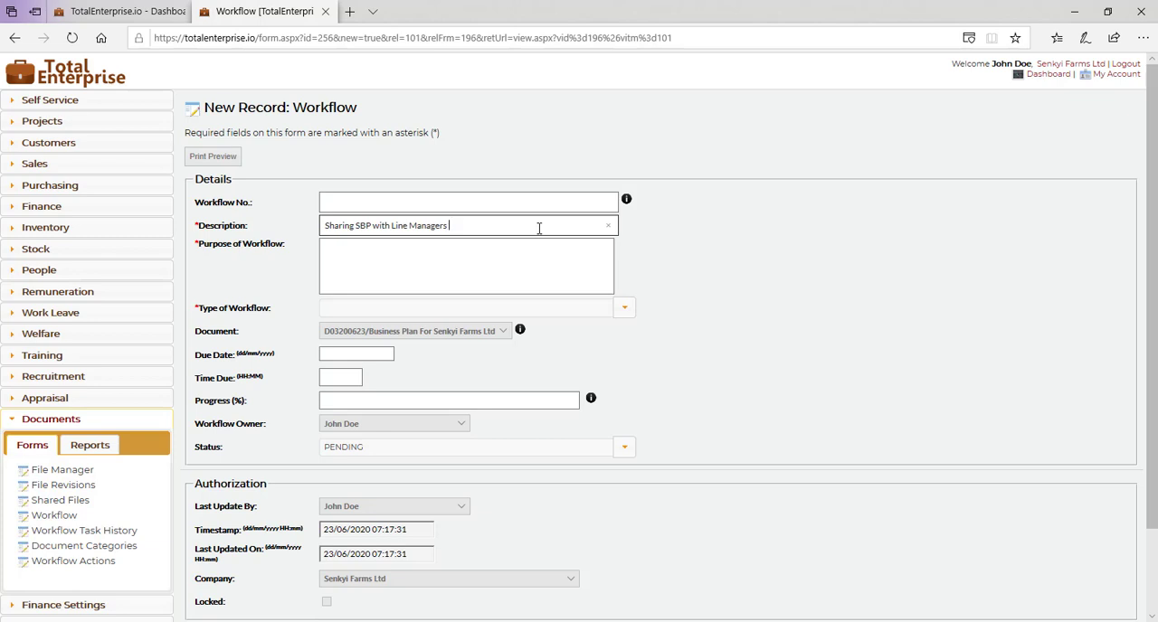
{"action": "type", "text": " for Review"}
{"action": "key", "text": "BackSpace"}
{"action": "key", "text": "BackSpace"}
{"action": "key", "text": "BackSpace"}
{"action": "key", "text": "BackSpace"}
{"action": "key", "text": "BackSpace"}
{"action": "key", "text": "BackSpace"}
{"action": "key", "text": "BackSpace"}
{"action": "key", "text": "BackSpace"}
{"action": "key", "text": "BackSpace"}
{"action": "key", "text": "BackSpace"}
{"action": "key", "text": "BackSpace"}
Step: Enter "I need the line managers to study and review this document." as the purpose of the workflow
{"action": "key", "text": "Tab"}
{"action": "type", "text": "I ne"}
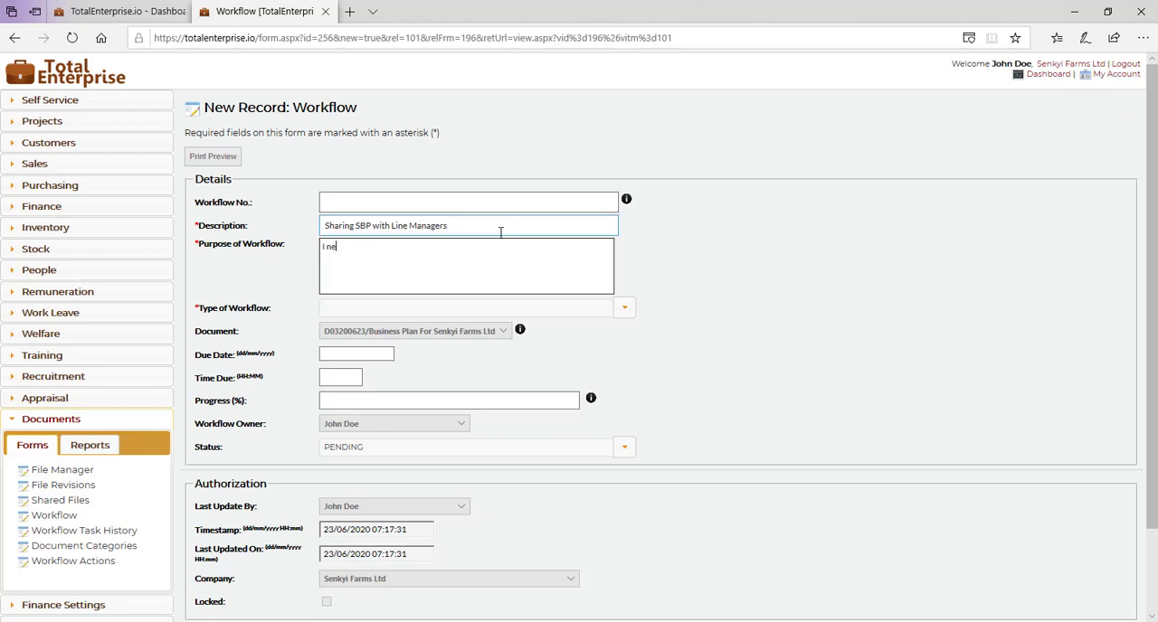
{"action": "type", "text": "ed the line managers to review this document"}
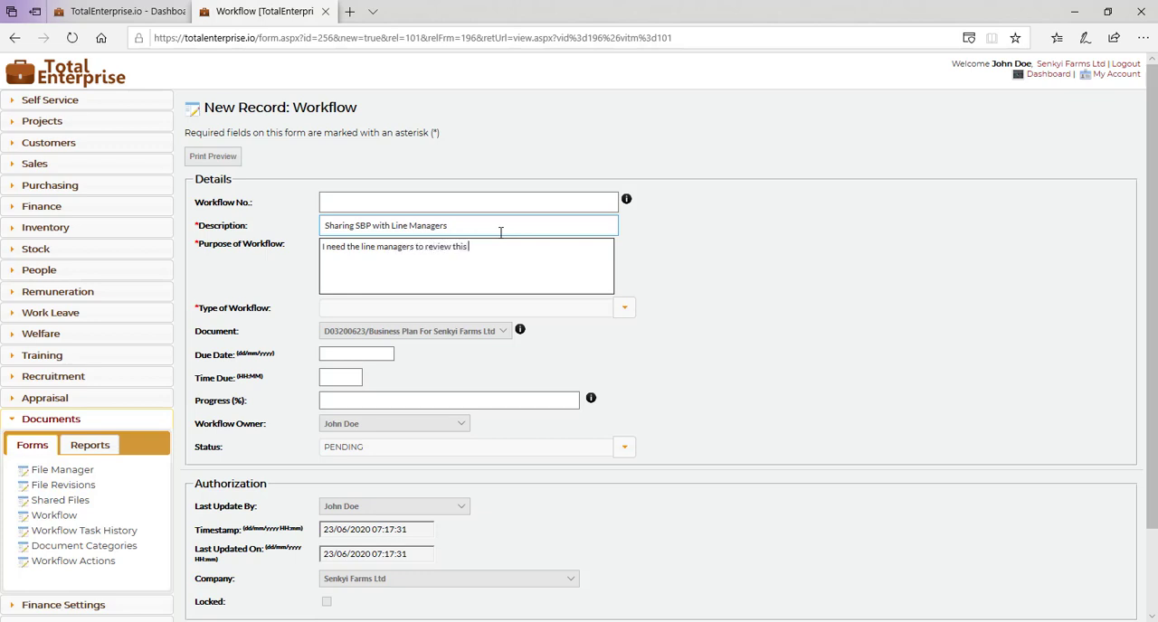
{"action": "left_click", "coordinate": [426, 249]}
{"action": "type", "text": "study and review this document"}
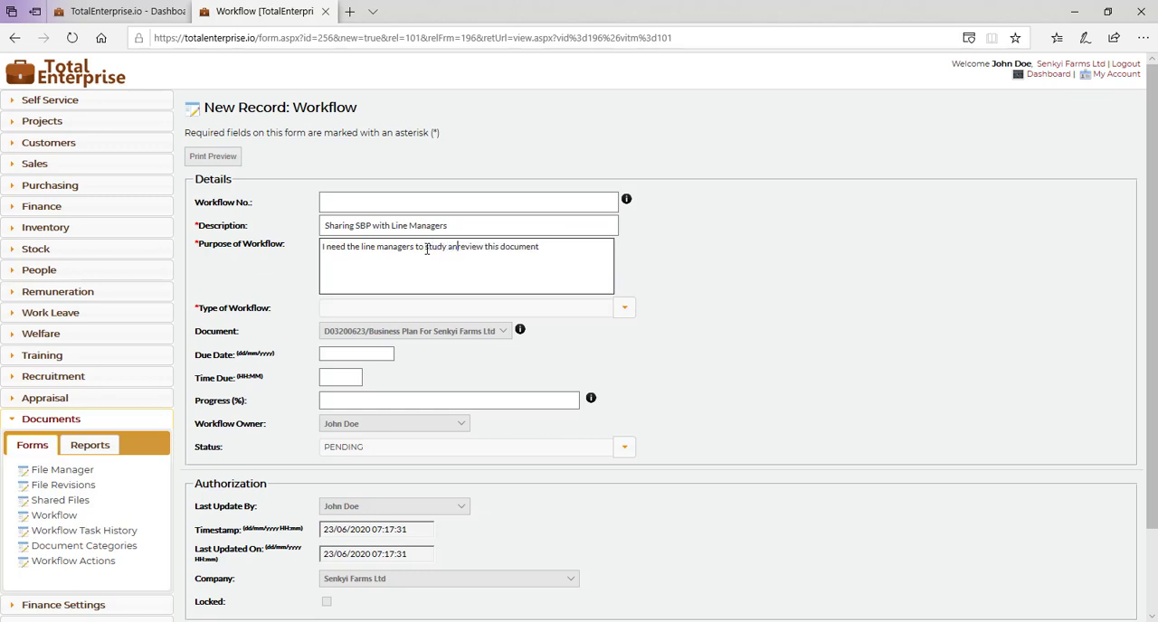
{"action": "type", "text": ". Each of them should co"}
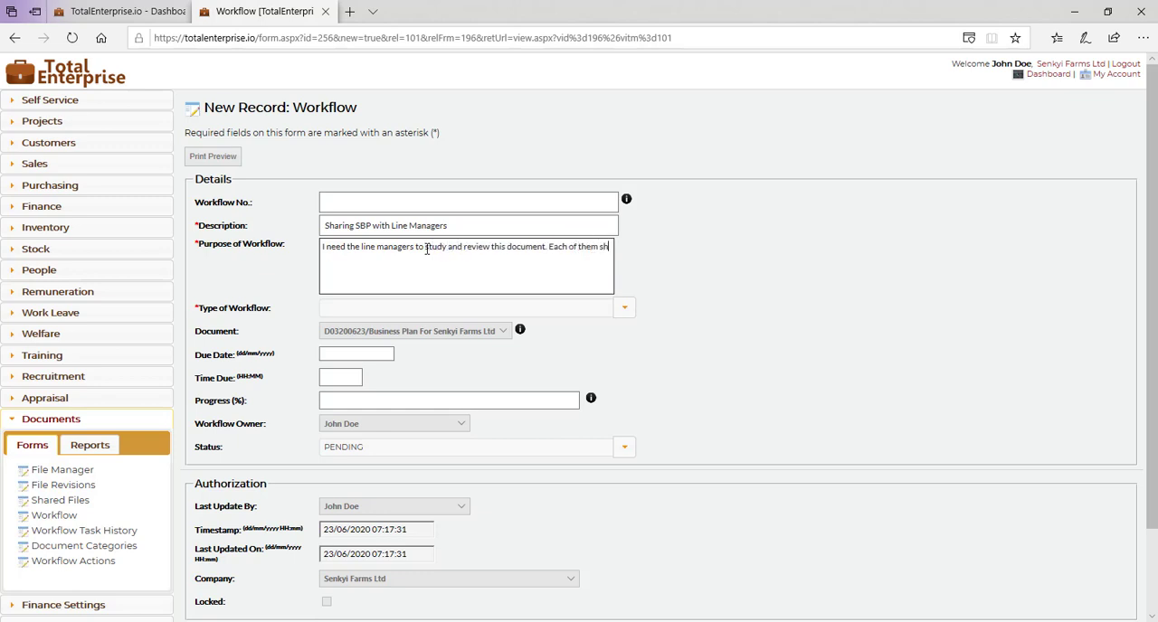
{"action": "type", "text": "mment on their respective secti"}
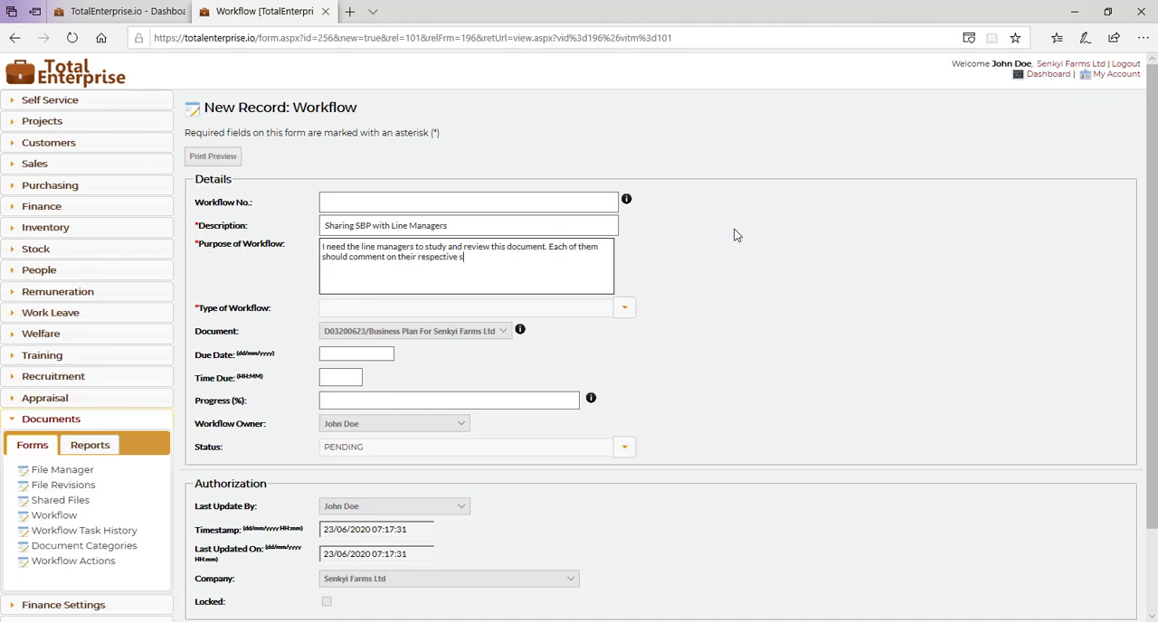
{"action": "type", "text": "ons (the head"}
Step: Extend the workflow's purpose with "Each of them should comment on their respective sections (the headers that apply to their department)"
{"action": "type", "text": "ers that apply to their"}
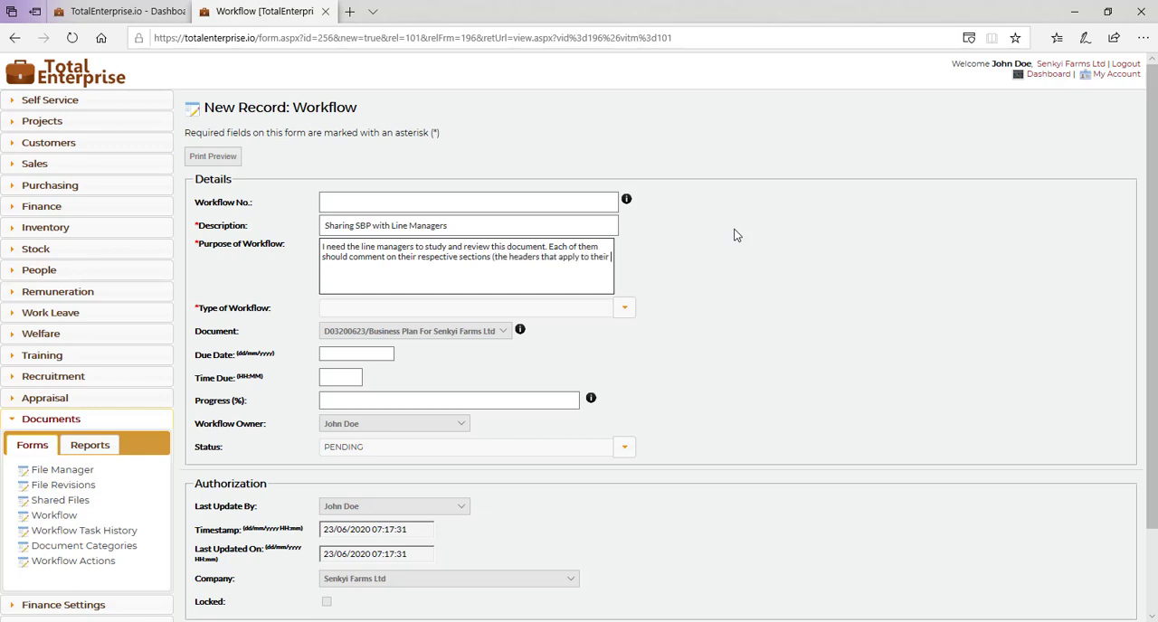
{"action": "type", "text": " department)"}
Step: Set the type of workflow to PARALLEL
{"action": "left_click", "coordinate": [624, 309]}
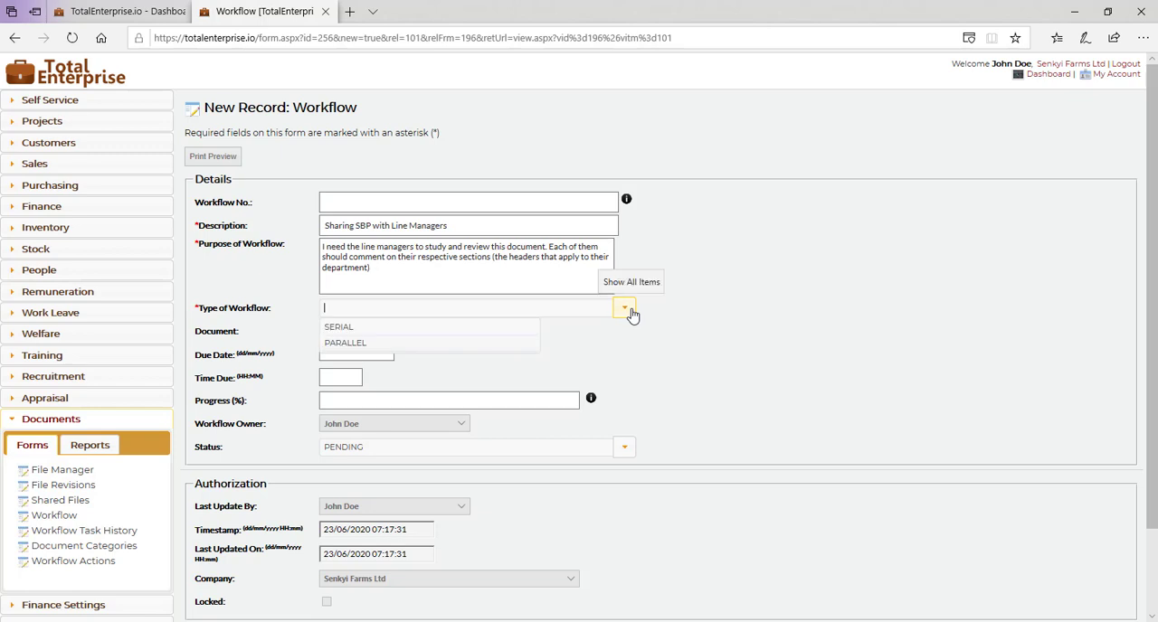
{"action": "left_click", "coordinate": [374, 341]}
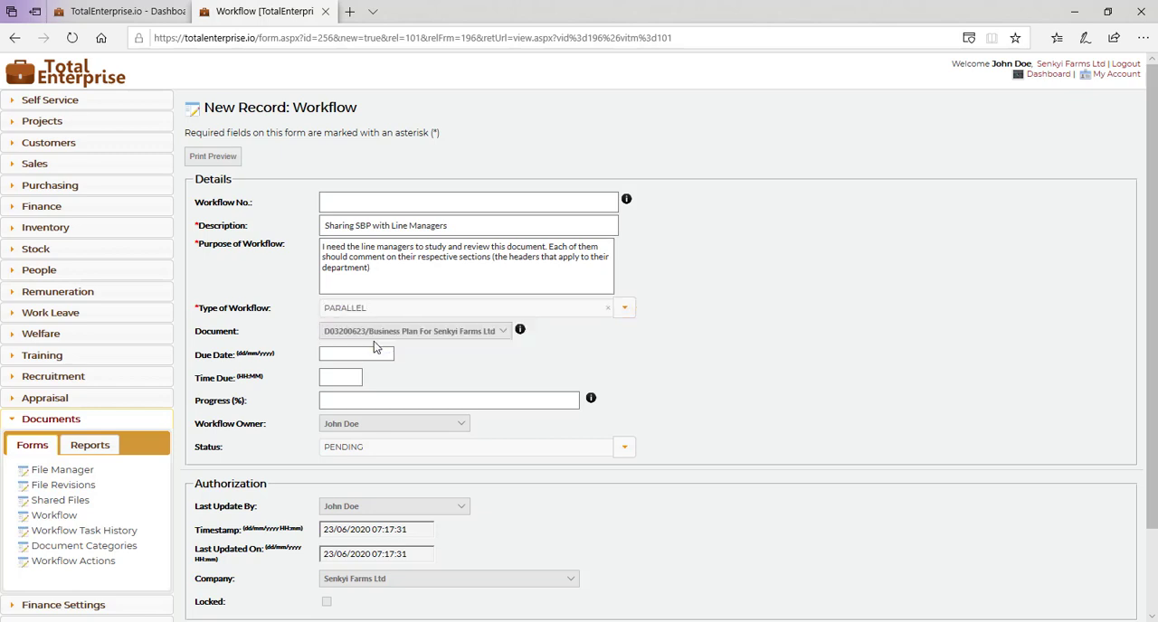
{"action": "left_click", "coordinate": [360, 355]}
{"action": "left_click", "coordinate": [624, 310]}
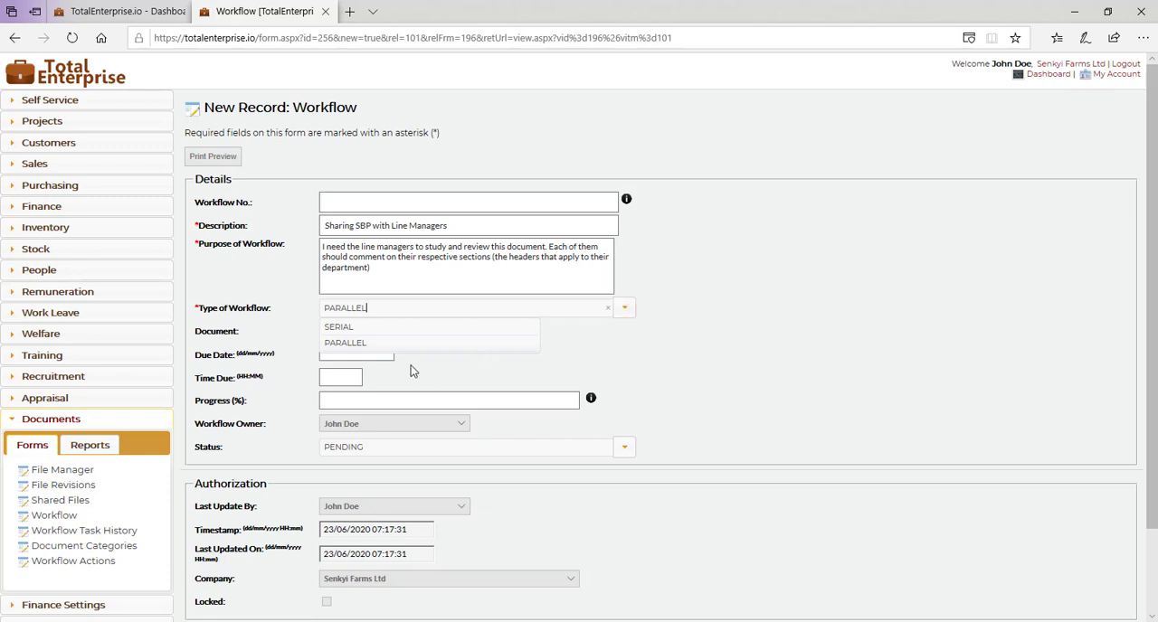
{"action": "left_click", "coordinate": [362, 345]}
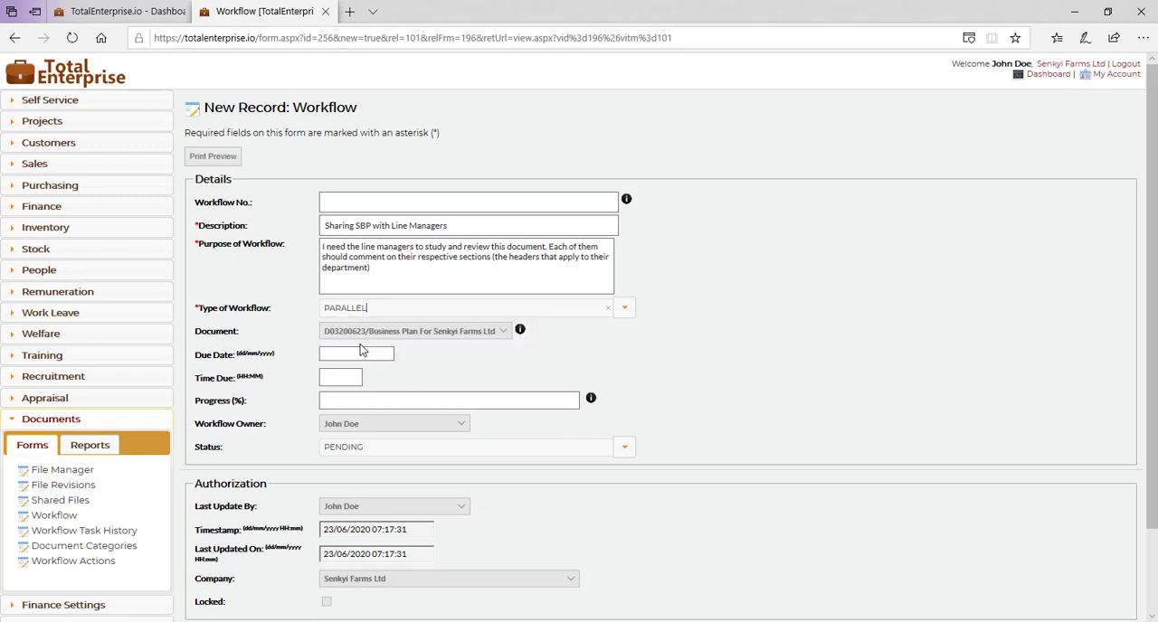
Step: Set the workflow's due date to 30/06/2020 and its due time to 14:00
{"action": "left_click", "coordinate": [354, 353]}
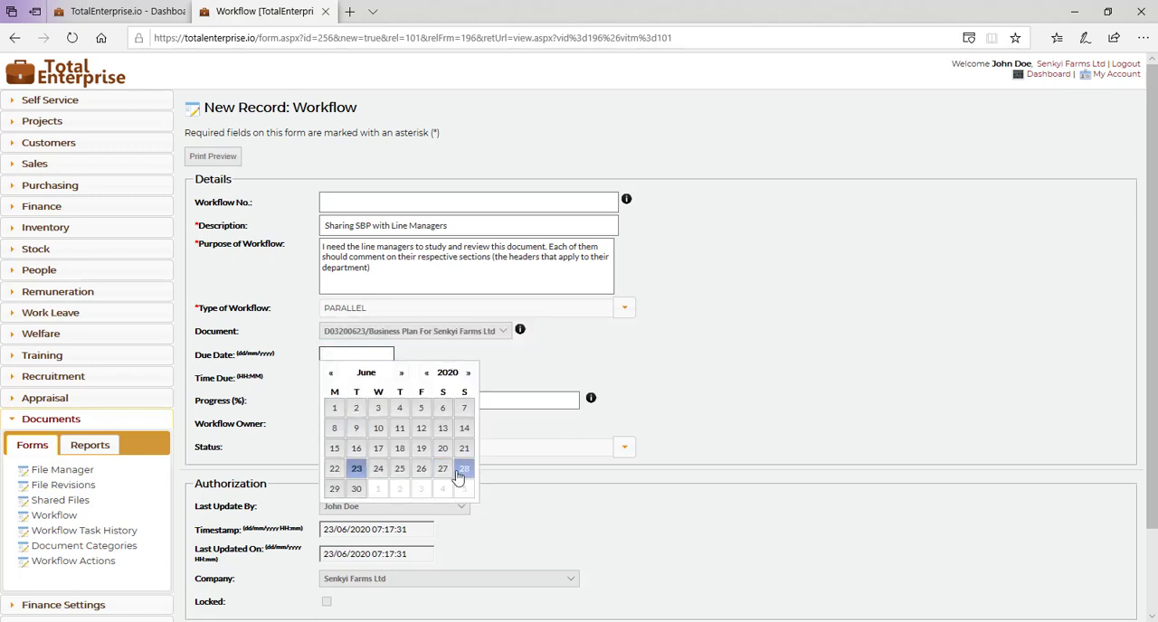
{"action": "left_click", "coordinate": [356, 488]}
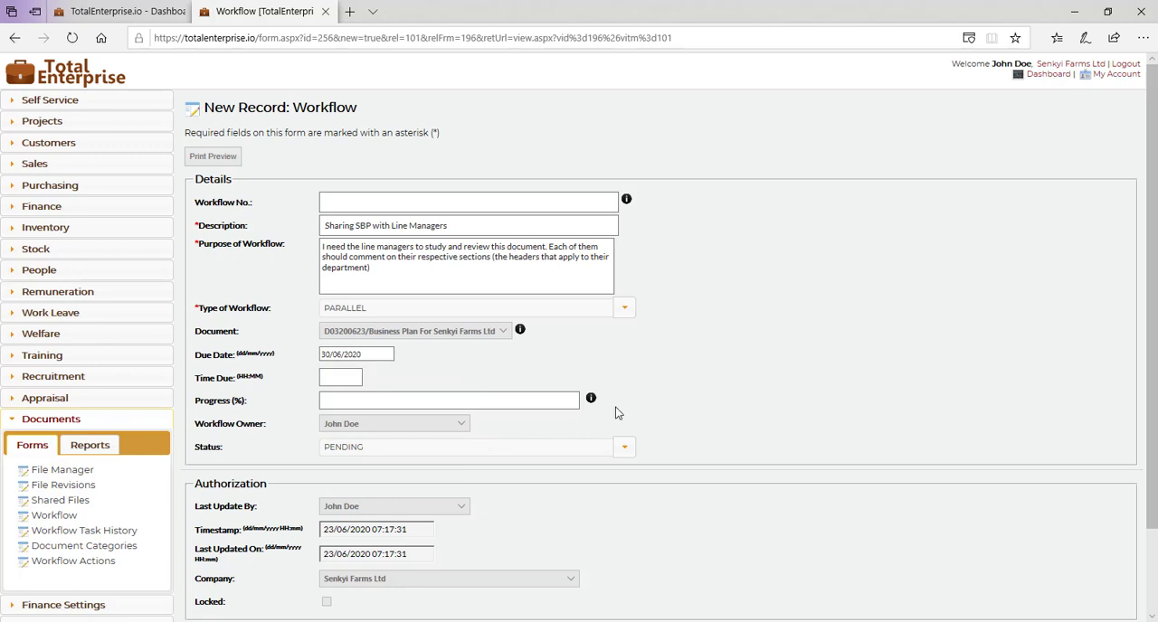
{"action": "scroll", "coordinate": [501, 364], "scroll_direction": "down", "scroll_amount": 2}
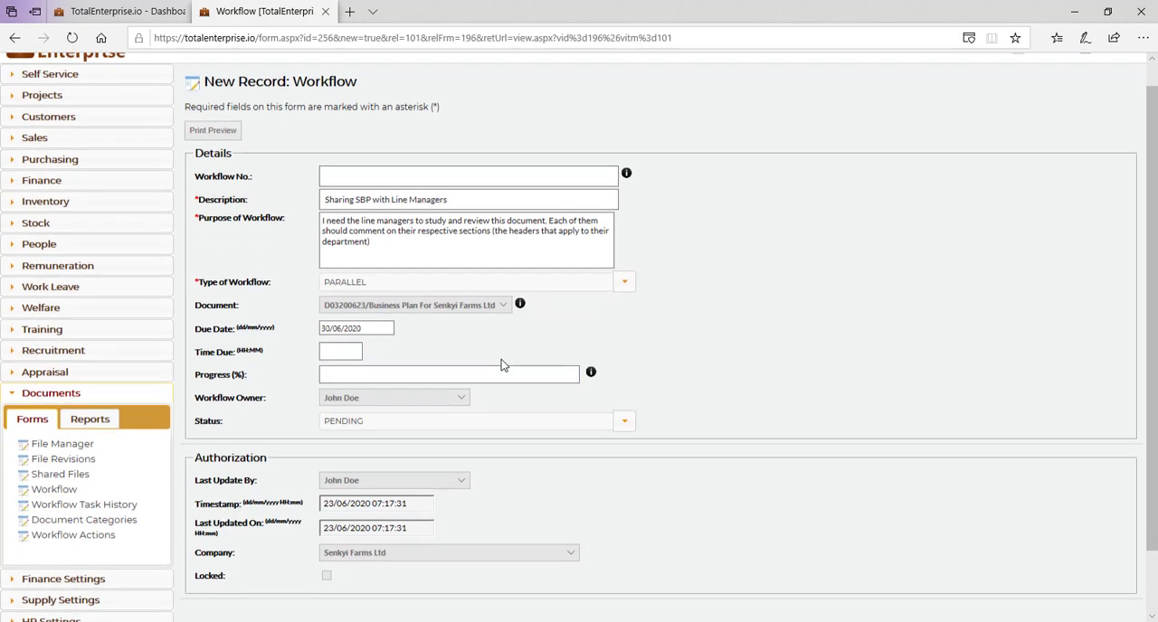
{"action": "left_click", "coordinate": [341, 278]}
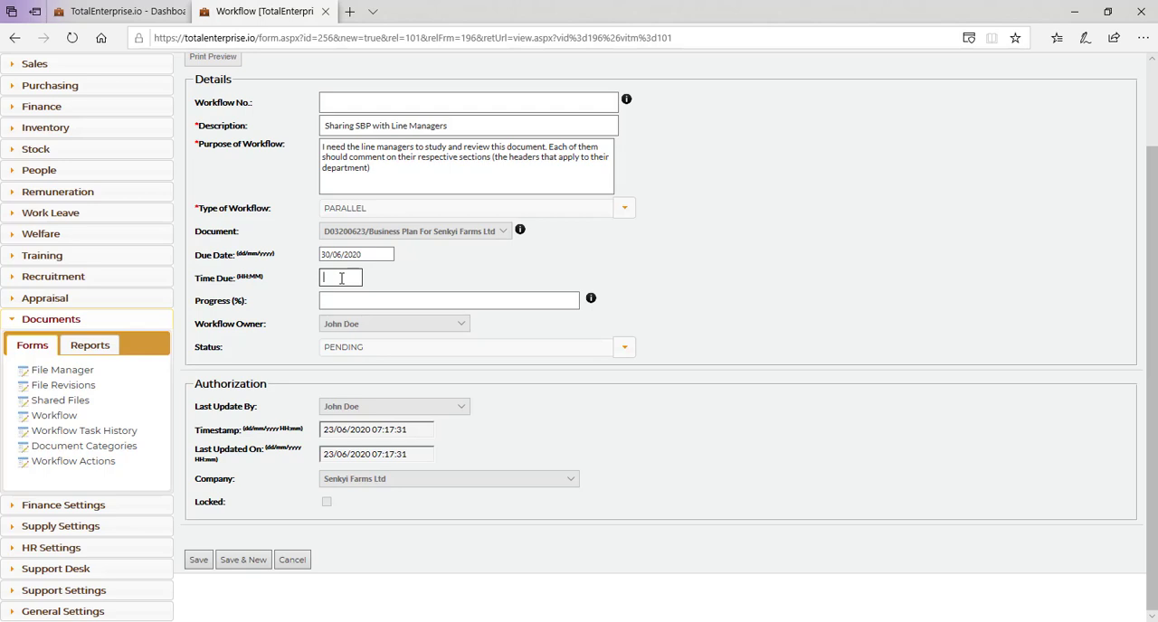
{"action": "type", "text": "14:00"}
Step: Add "We will have a meeting on Tuesday, 30th June 2020 at 2pm." as a separate paragraph in the workflow's purpose
{"action": "left_click", "coordinate": [392, 181]}
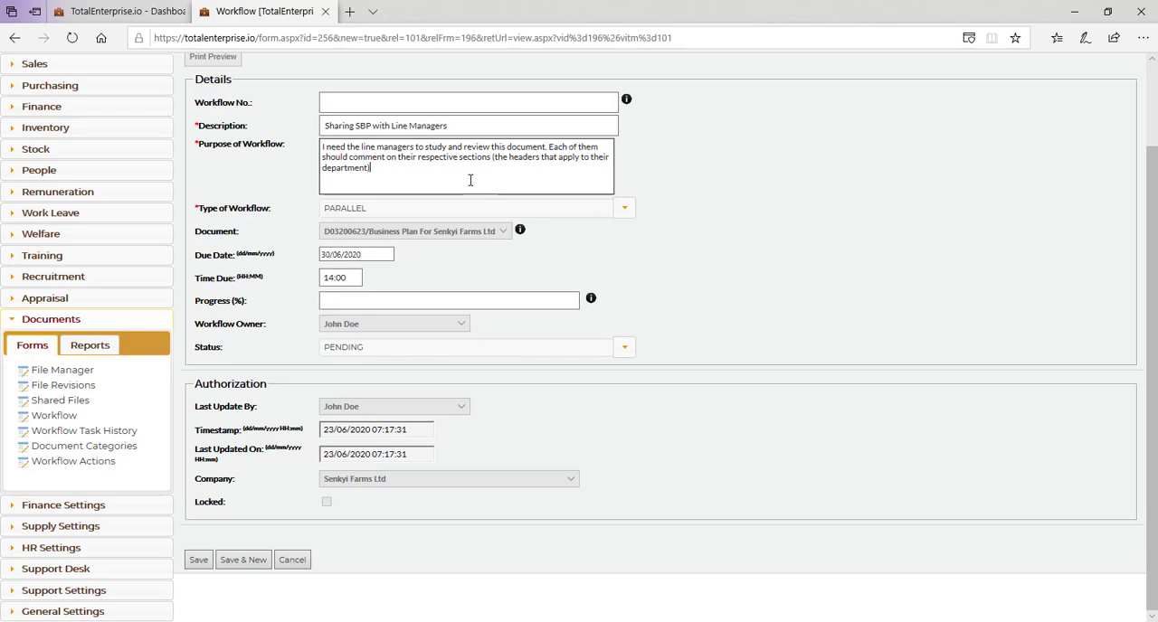
{"action": "key", "text": "Return"}
{"action": "type", "text": "We will"}
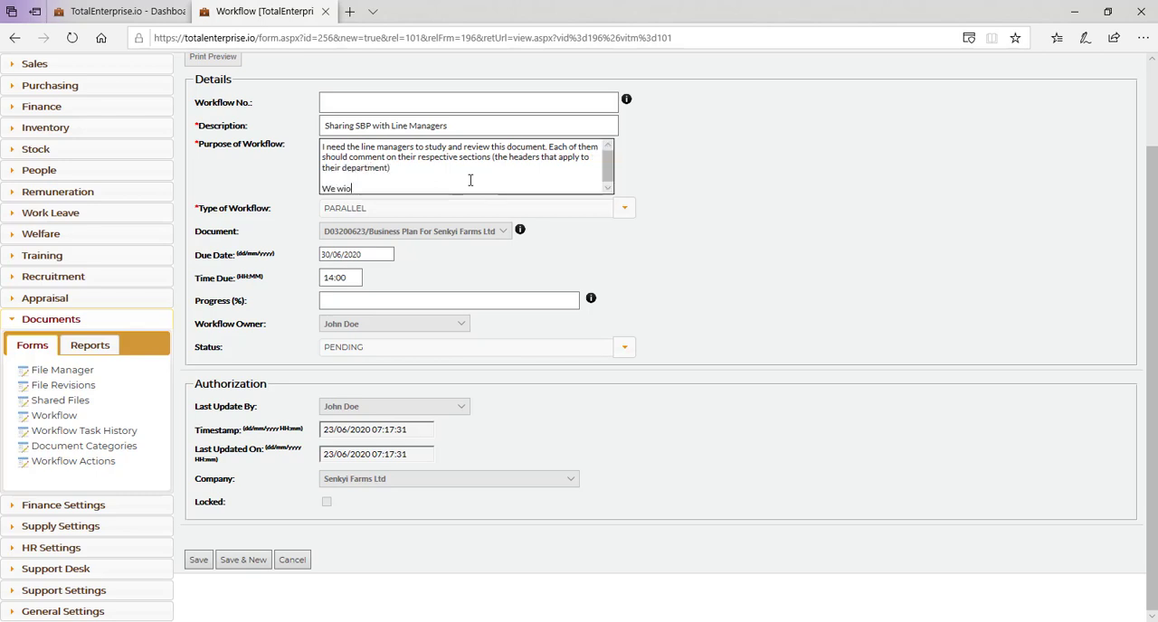
{"action": "type", "text": " have a meeting on"}
{"action": "left_click", "coordinate": [357, 255]}
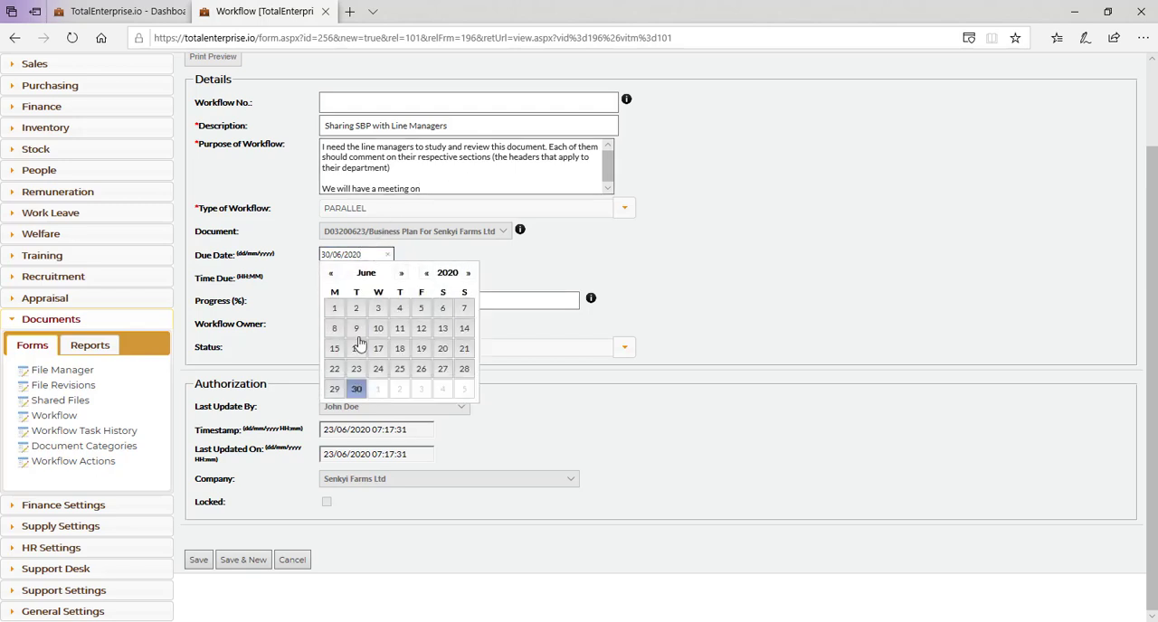
{"action": "left_click", "coordinate": [355, 390]}
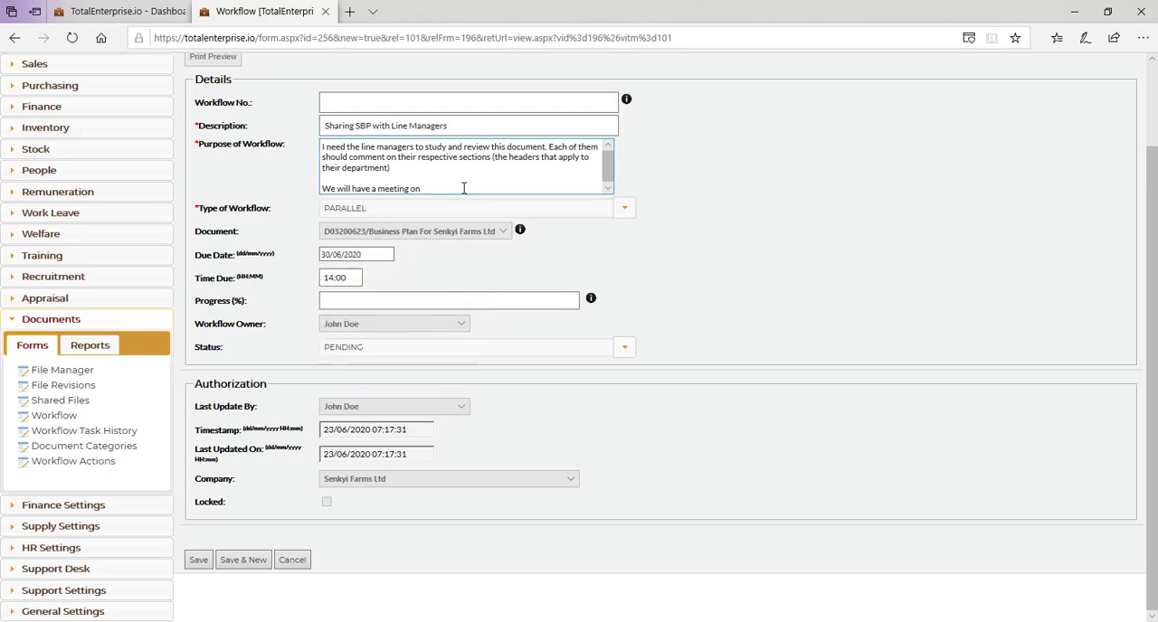
{"action": "left_click", "coordinate": [463, 187]}
{"action": "type", "text": "Tuesday"}
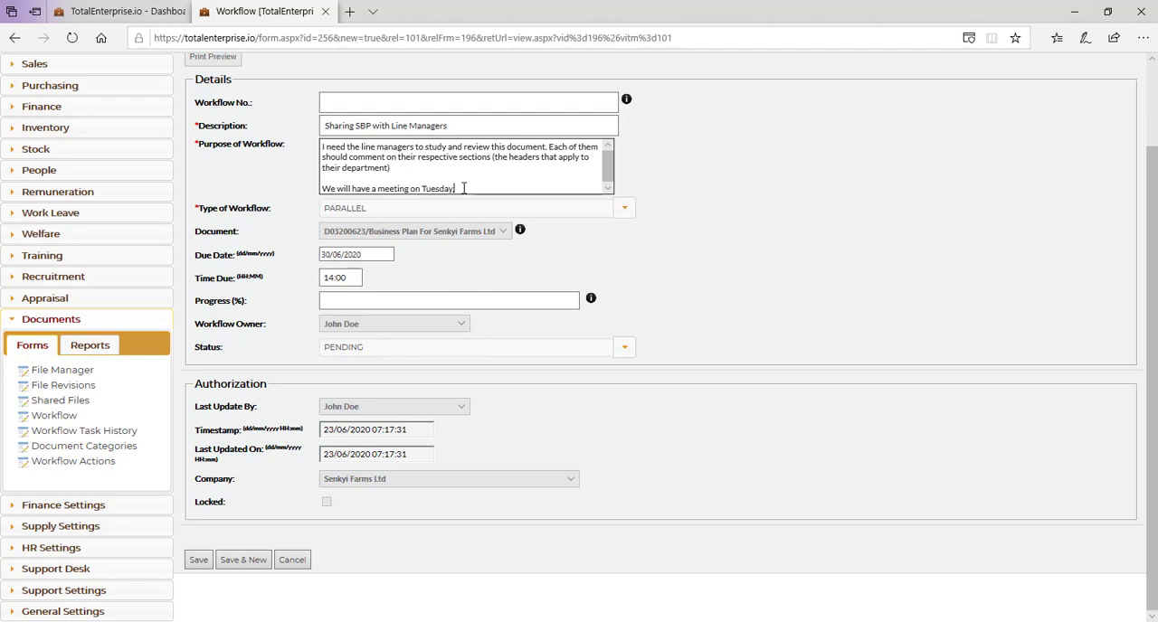
{"action": "type", "text": ", 30th June 2020 at"}
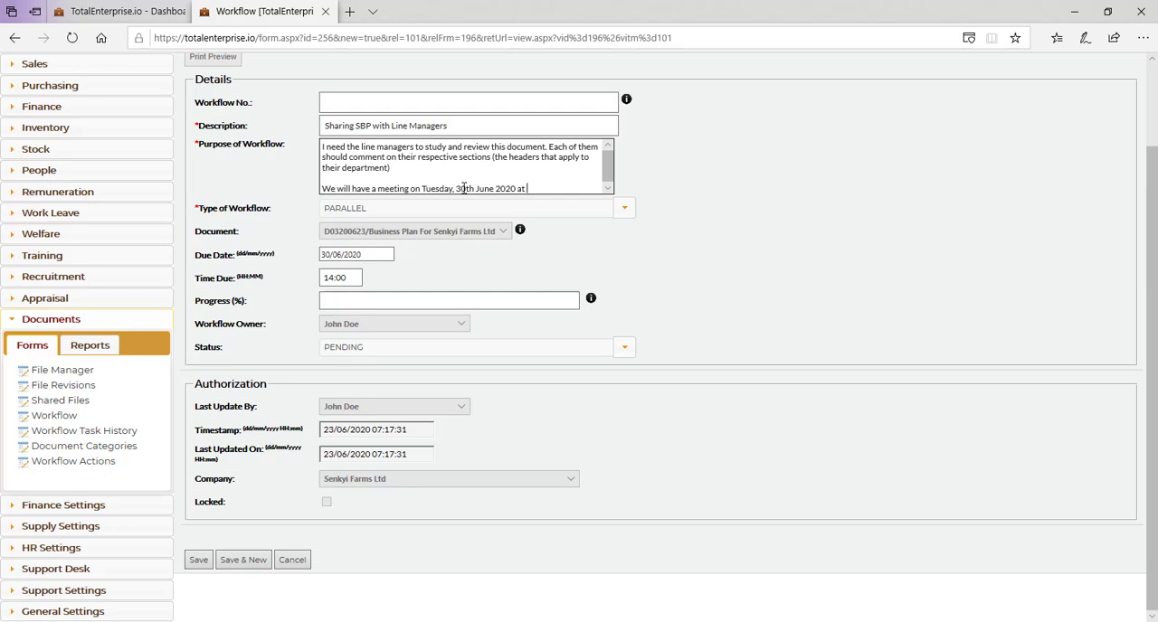
{"action": "type", "text": " 2pm."}
Step: Insert "management" before "meeting" in the workflow's purpose and save the workflow
{"action": "left_click", "coordinate": [378, 190]}
{"action": "type", "text": "management"}
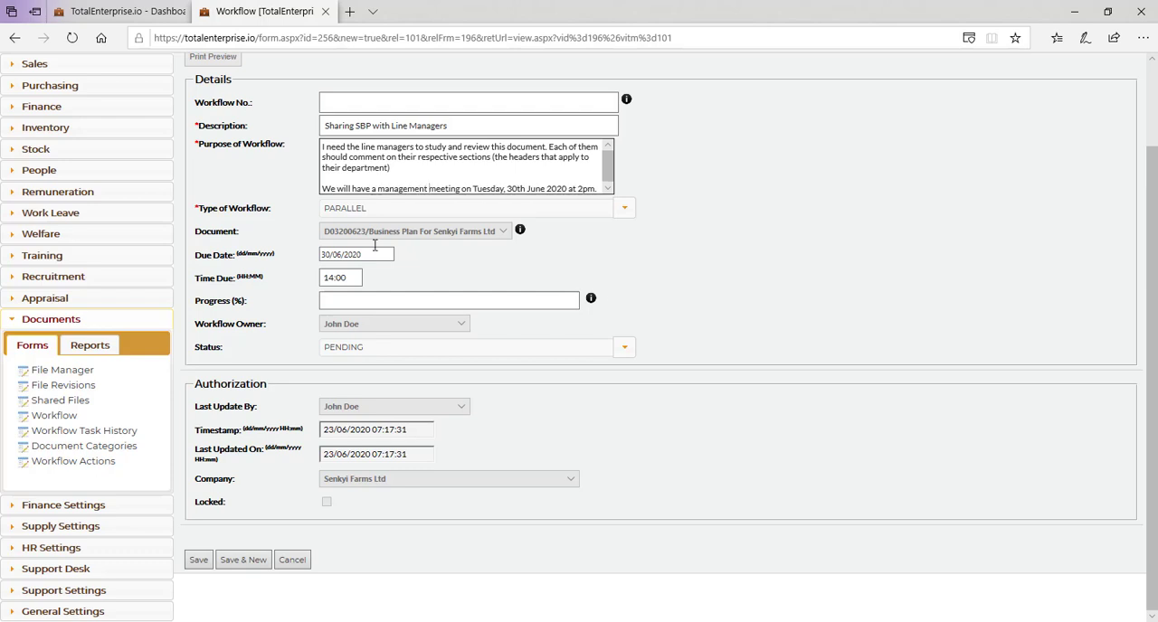
{"action": "left_click", "coordinate": [200, 561]}
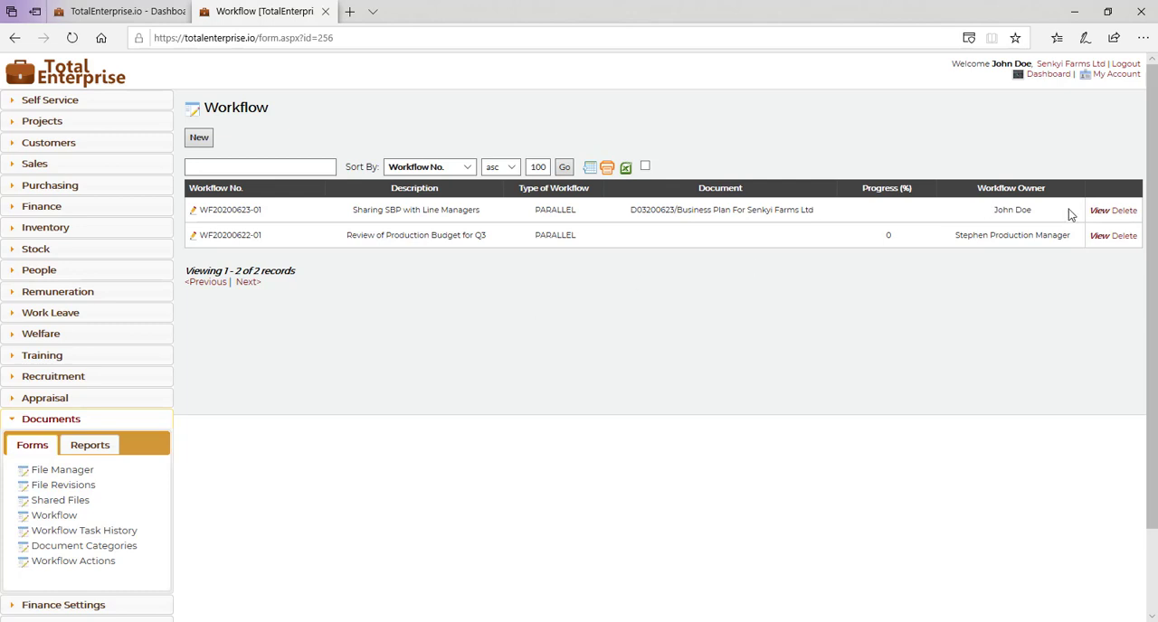
Step: Open the "Sharing SBP with Line Managers" workflow and start a new workflow task with the Sales & Marketing manager as actor
{"action": "left_click", "coordinate": [1099, 210]}
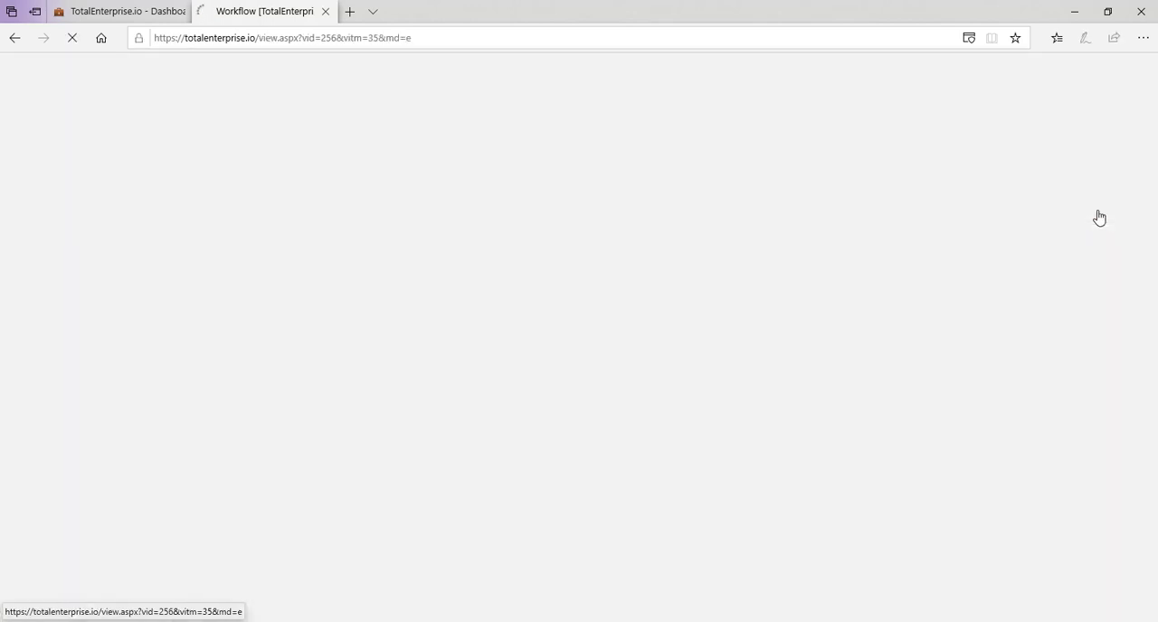
{"action": "scroll", "coordinate": [873, 467], "scroll_direction": "down", "scroll_amount": 3}
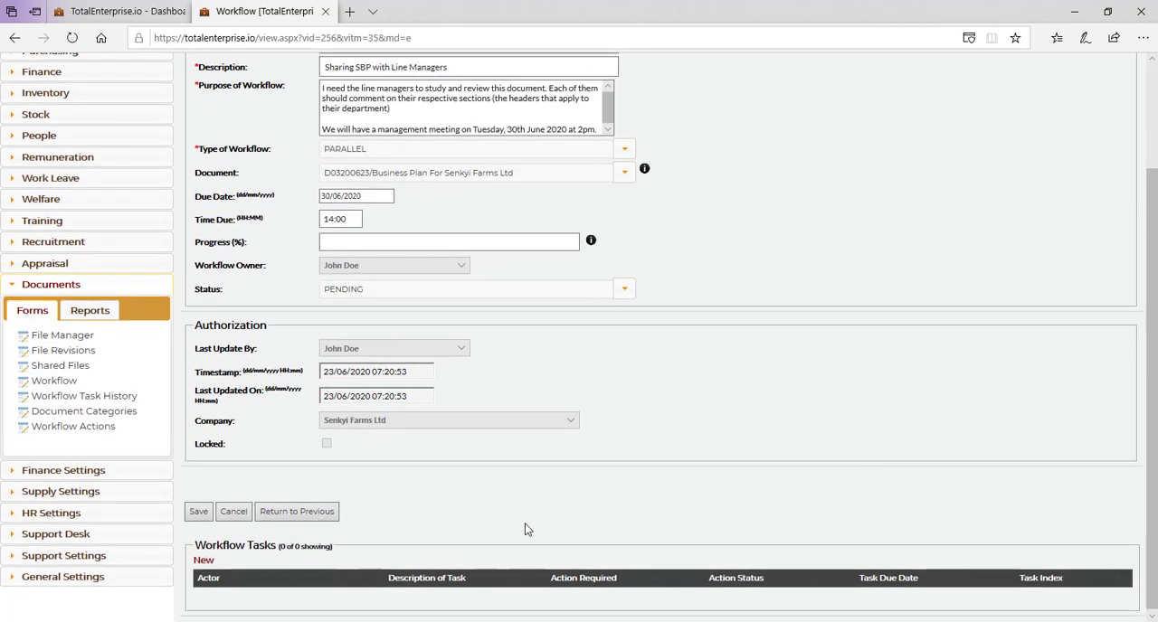
{"action": "left_click", "coordinate": [203, 561]}
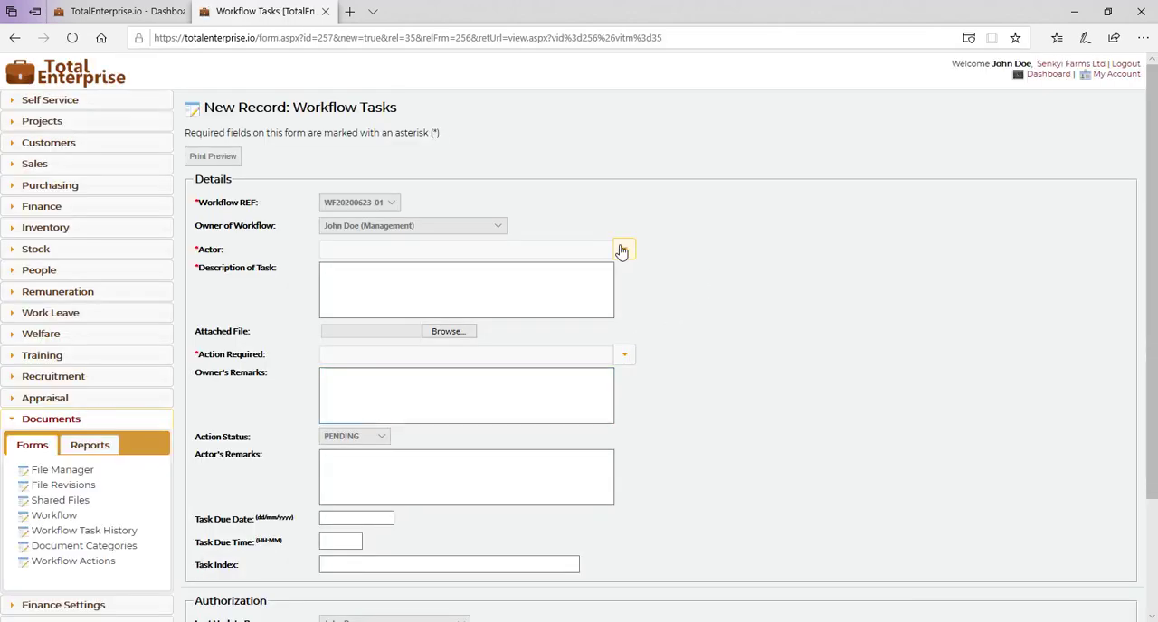
{"action": "left_click", "coordinate": [621, 252]}
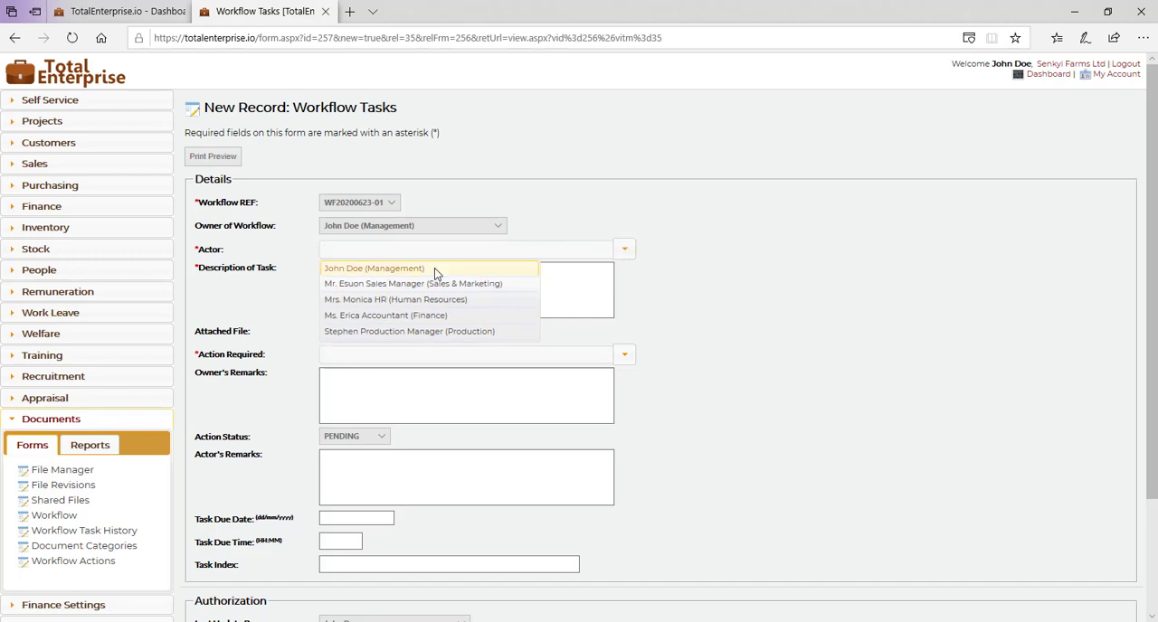
{"action": "left_click", "coordinate": [391, 286]}
Step: Enter "Kindly review and comment." as the description of the workflow task
{"action": "left_click", "coordinate": [390, 288]}
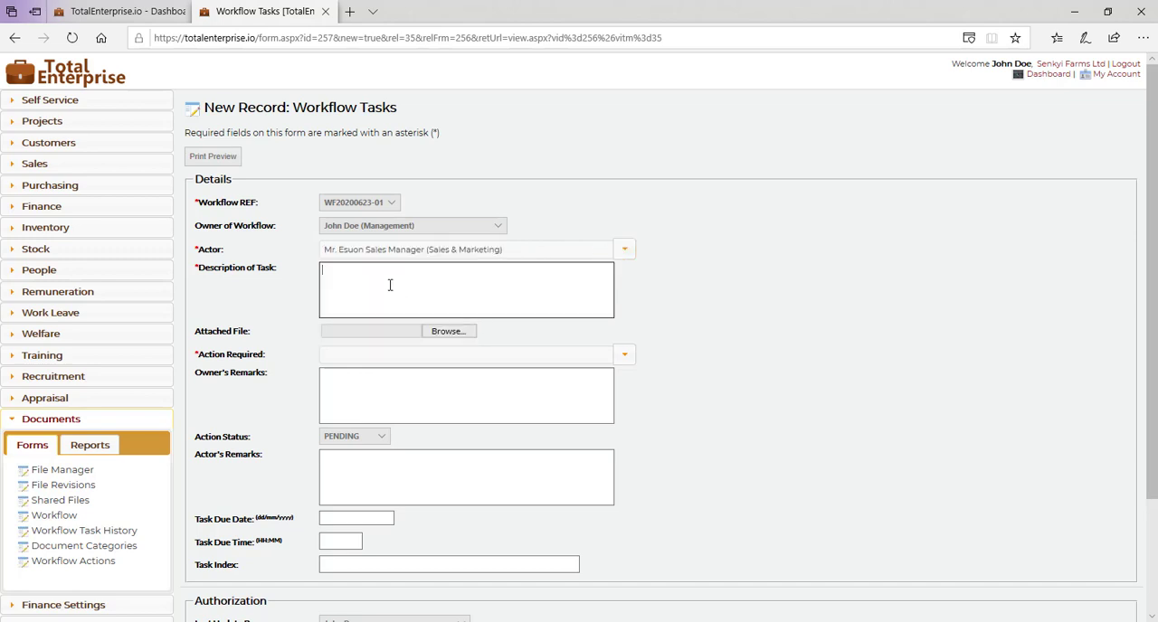
{"action": "type", "text": "Kindly review and comment."}
Step: Set the action required for the workflow task to Review
{"action": "left_click", "coordinate": [624, 353]}
{"action": "left_click", "coordinate": [356, 405]}
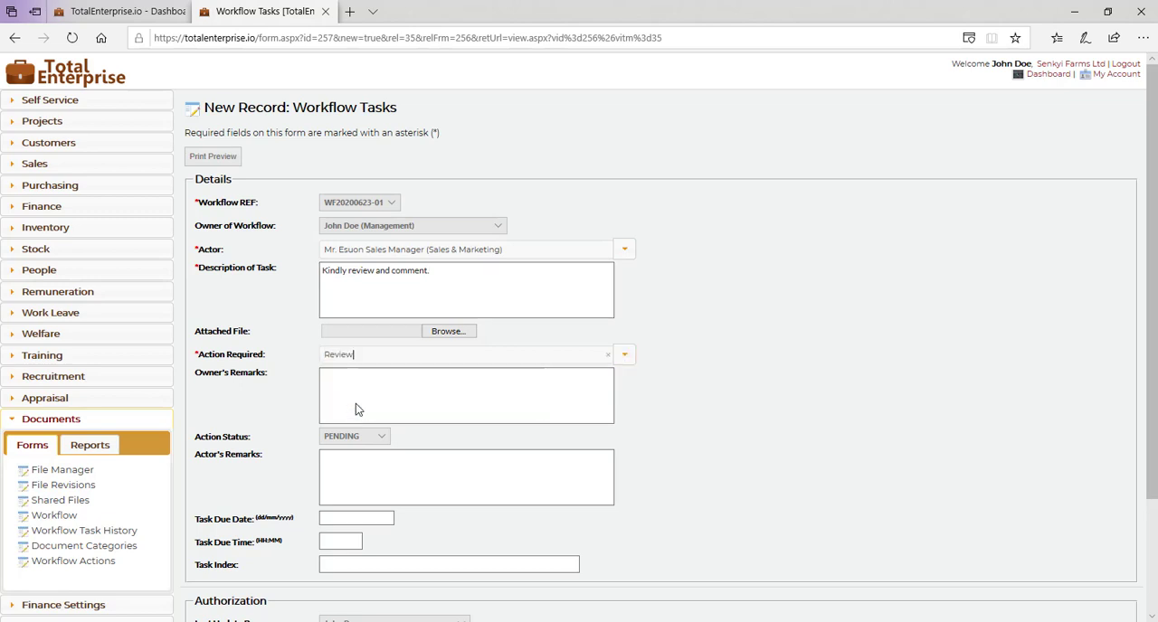
{"action": "left_click", "coordinate": [625, 360]}
{"action": "left_click", "coordinate": [626, 363]}
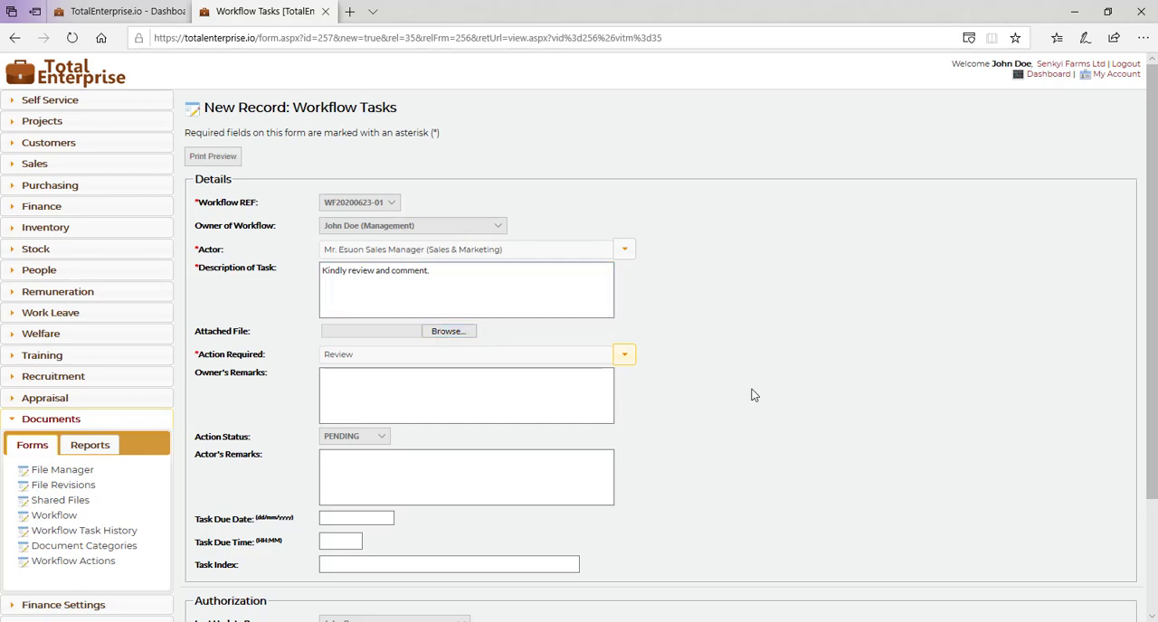
Step: Set the task due date to 30/06/2020
{"action": "scroll", "coordinate": [753, 395], "scroll_direction": "down", "scroll_amount": 2}
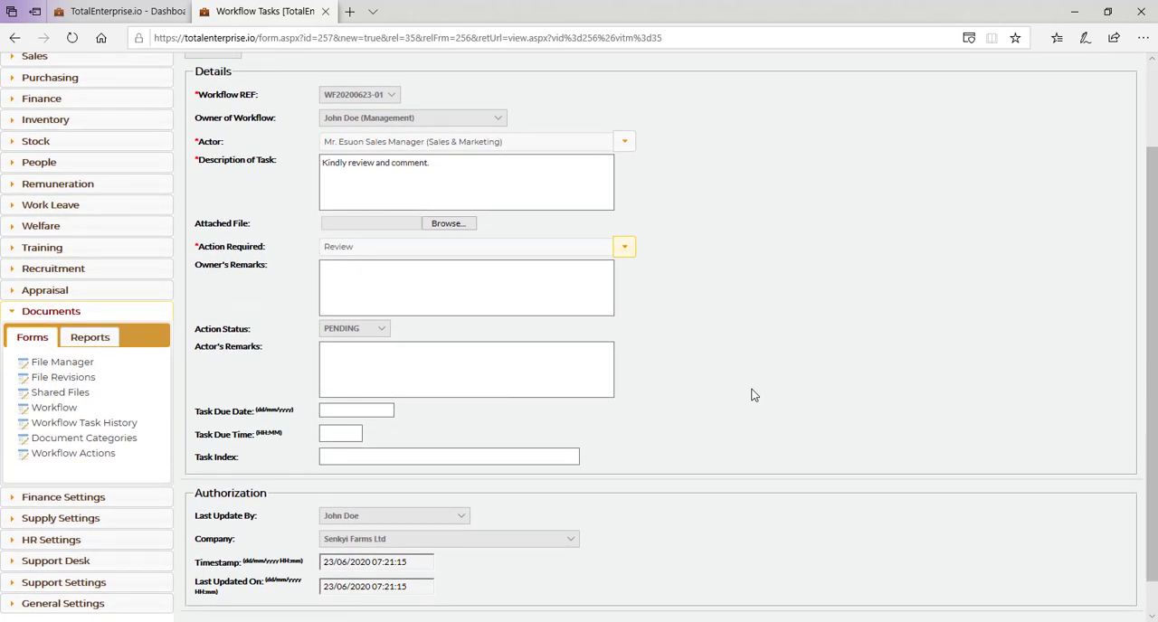
{"action": "scroll", "coordinate": [753, 395], "scroll_direction": "down", "scroll_amount": 1}
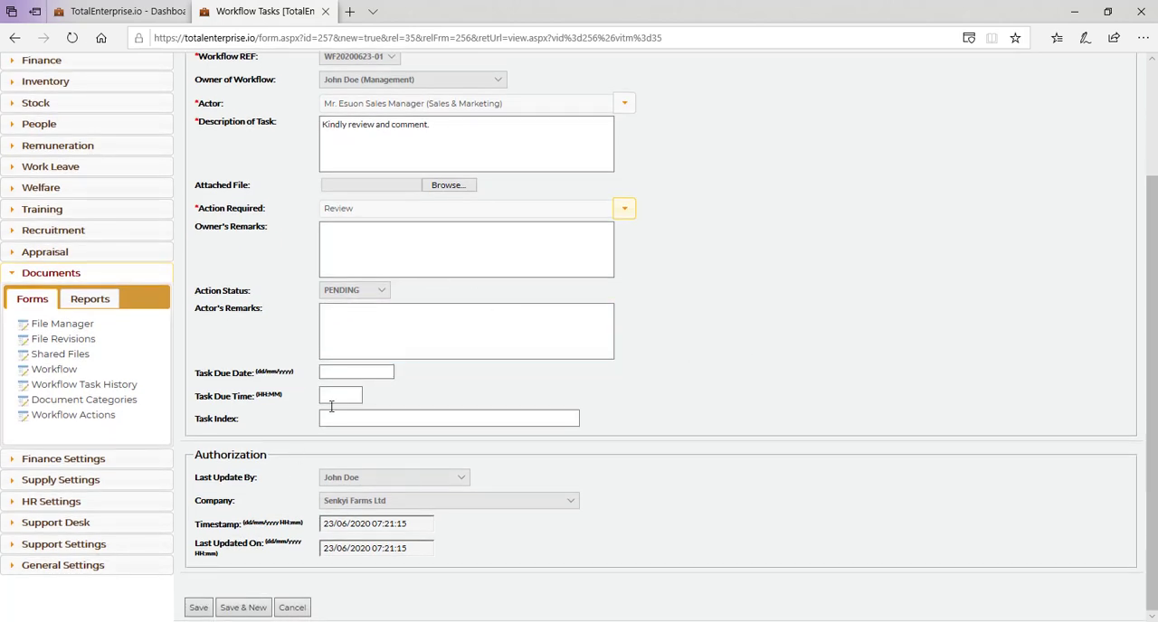
{"action": "left_click", "coordinate": [339, 375]}
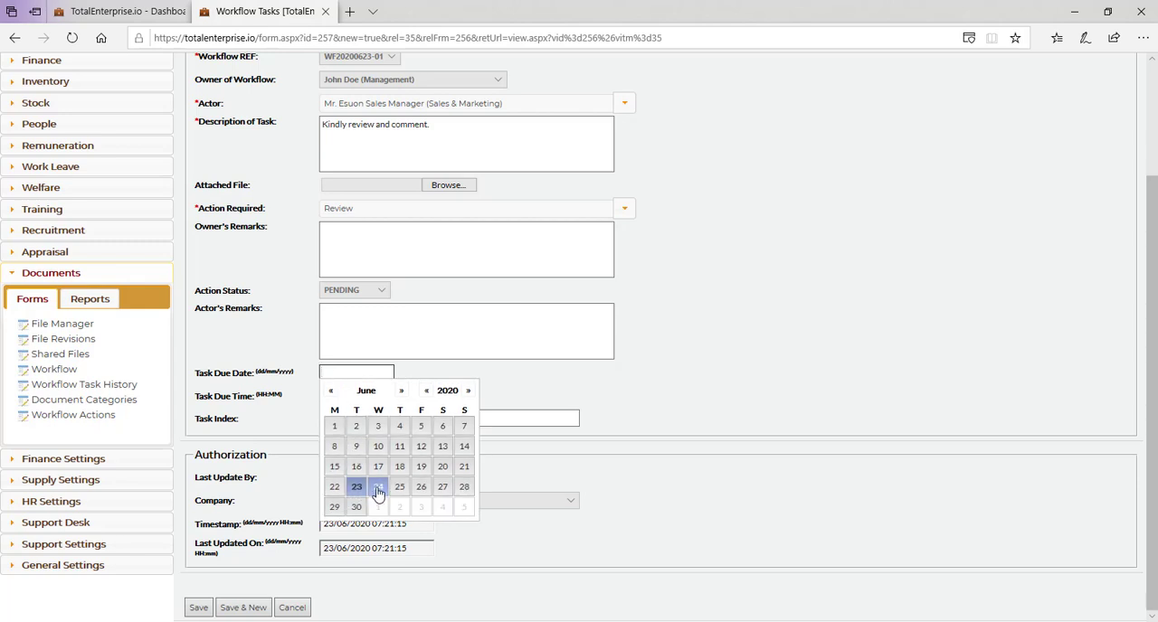
{"action": "left_click", "coordinate": [356, 507]}
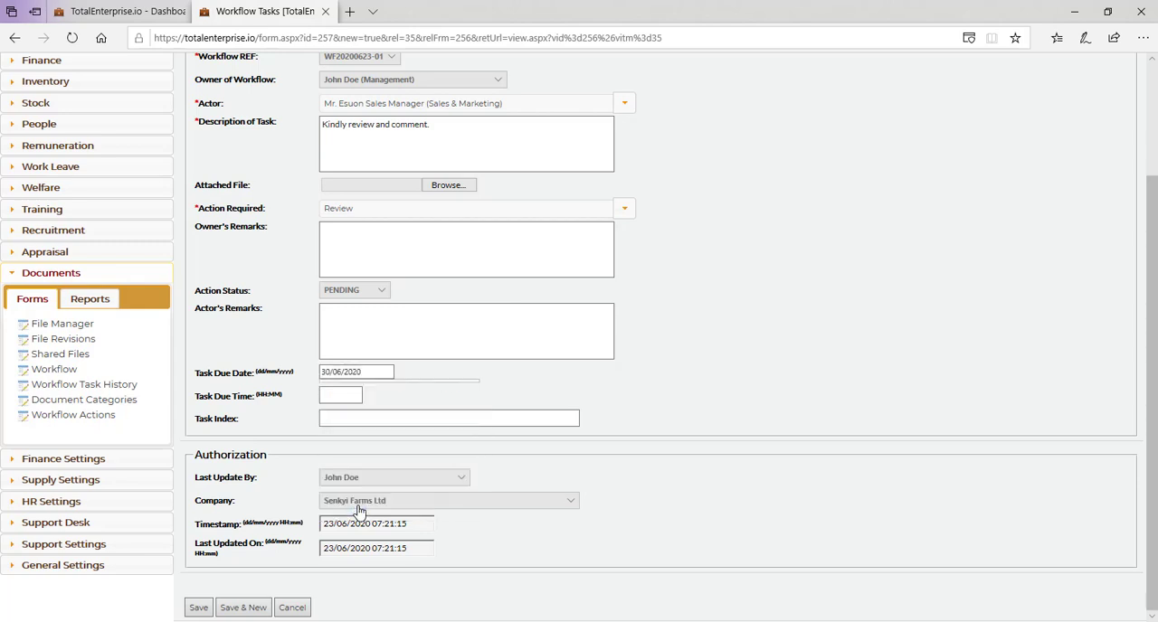
Step: Save the Sales & Marketing manager's workflow task and check its saved record with the attached business plan
{"action": "left_click", "coordinate": [198, 607]}
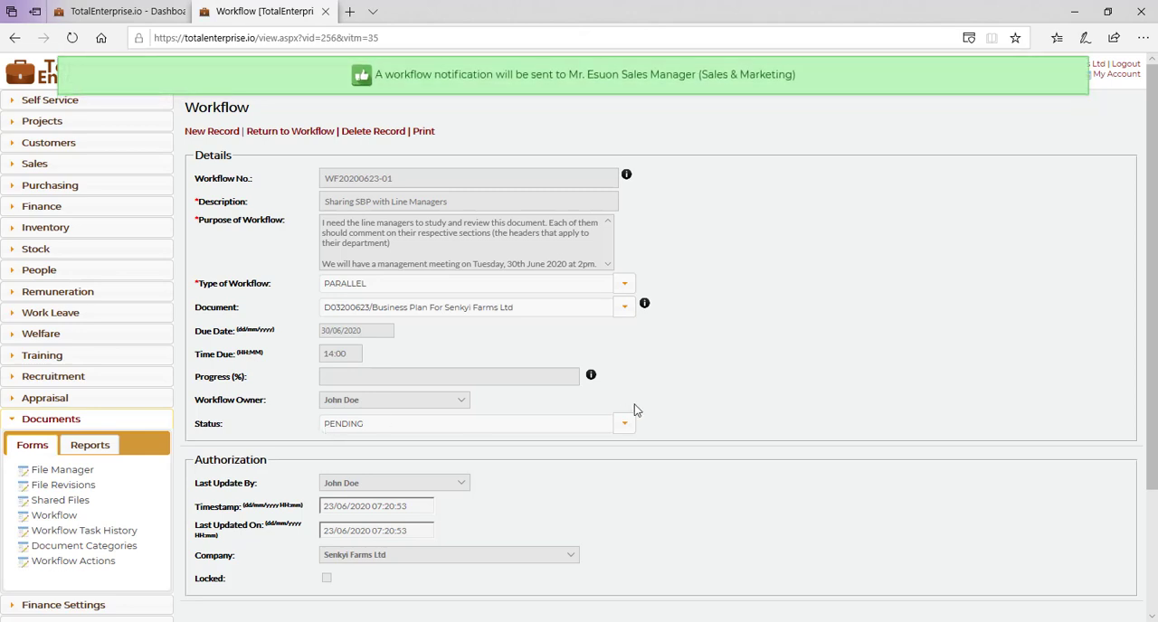
{"action": "scroll", "coordinate": [634, 410], "scroll_direction": "down", "scroll_amount": 2}
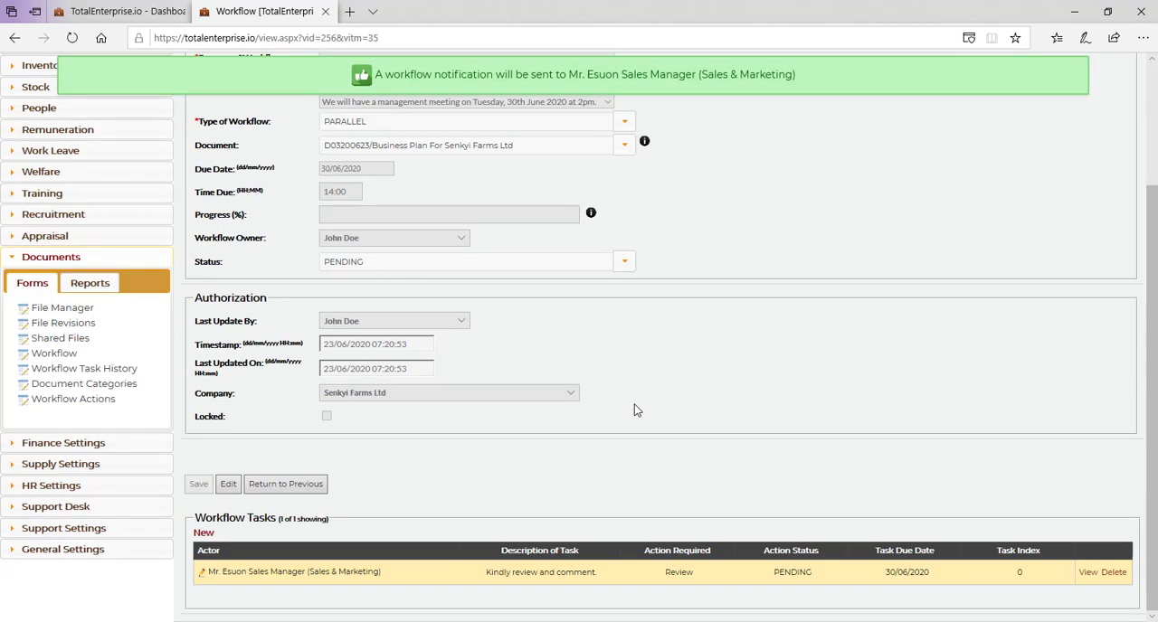
{"action": "left_click", "coordinate": [1090, 578]}
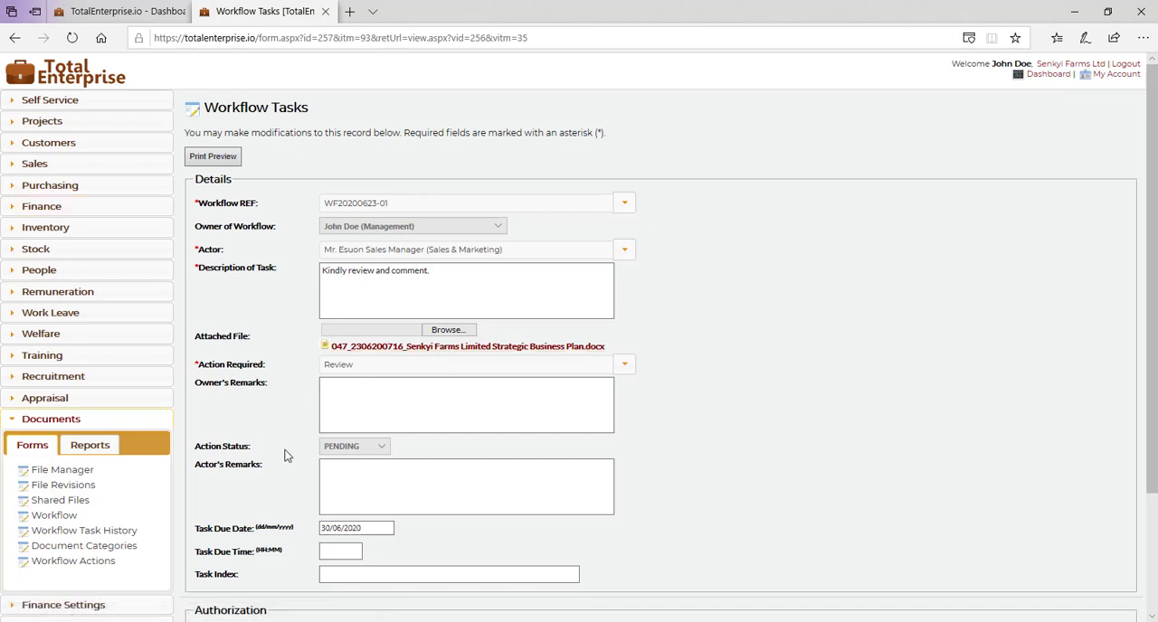
{"action": "scroll", "coordinate": [284, 452], "scroll_direction": "down", "scroll_amount": 3}
{"action": "scroll", "coordinate": [286, 457], "scroll_direction": "up", "scroll_amount": 3}
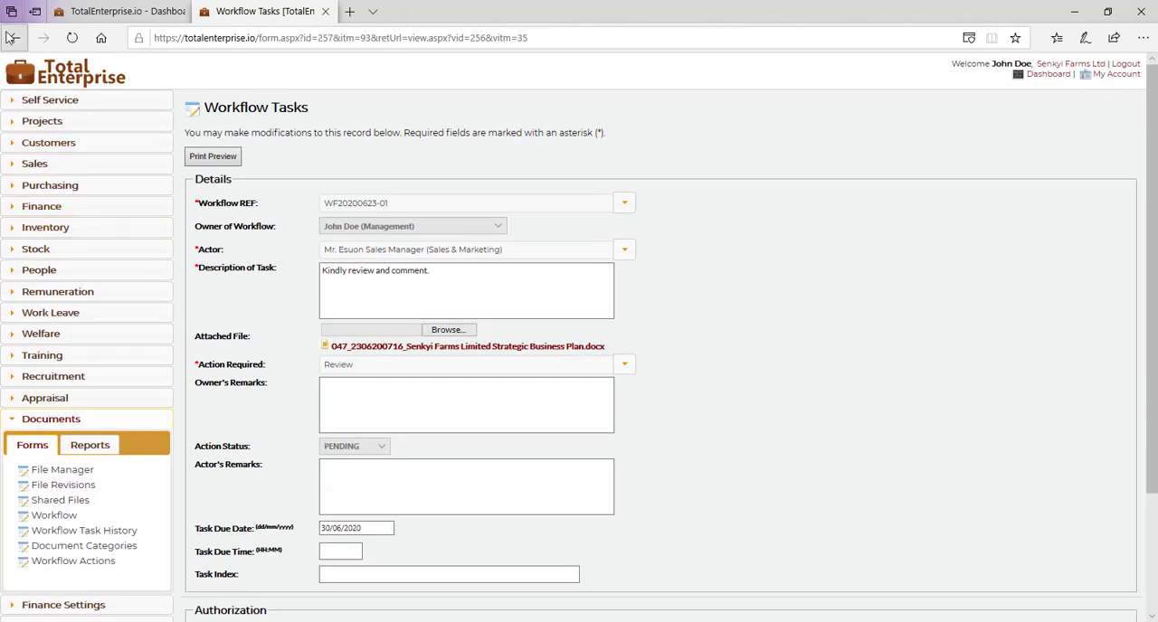
{"action": "left_click", "coordinate": [13, 39]}
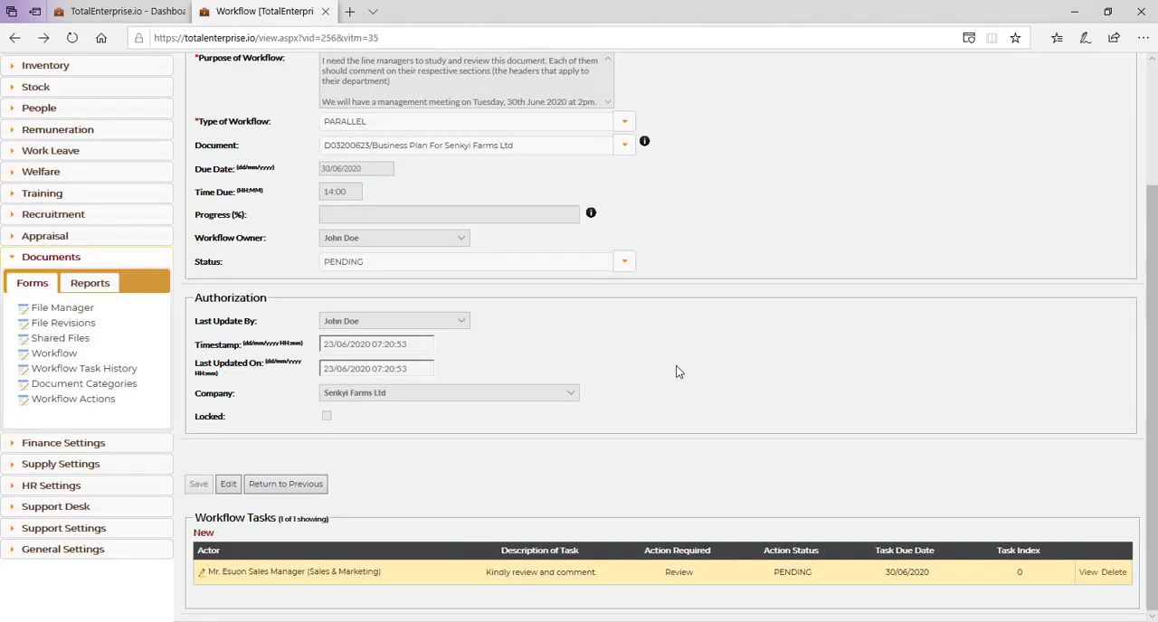
Step: Start a new workflow task with the Human Resources manager as actor and the description "Kindly review and comment", without attaching a file
{"action": "left_click", "coordinate": [198, 535]}
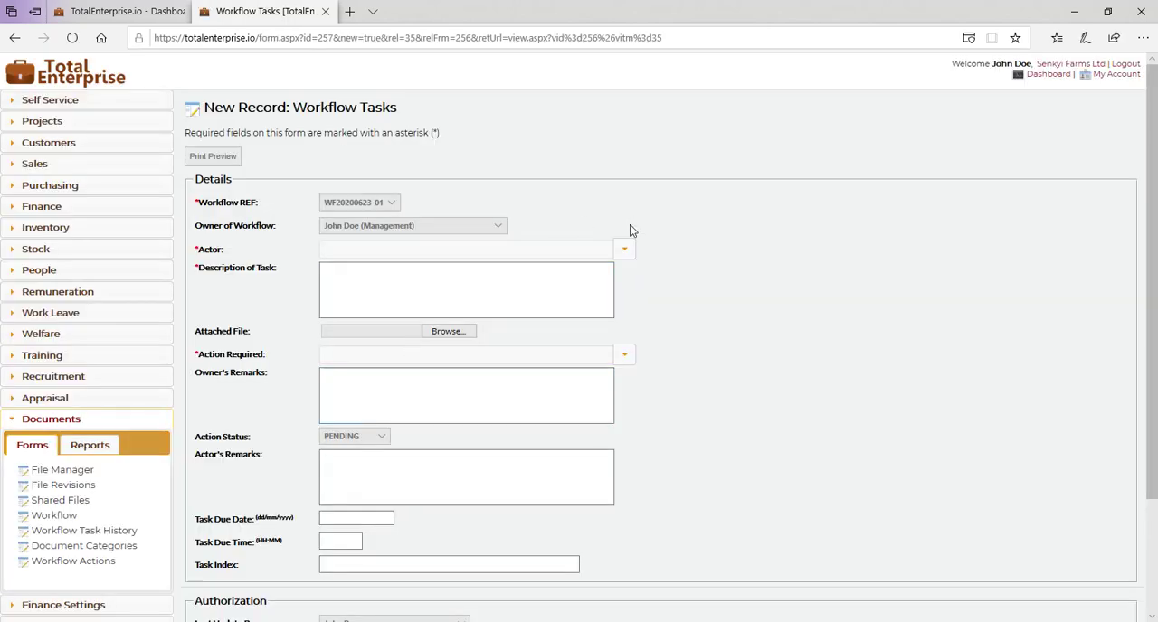
{"action": "left_click", "coordinate": [623, 255]}
{"action": "left_click", "coordinate": [434, 301]}
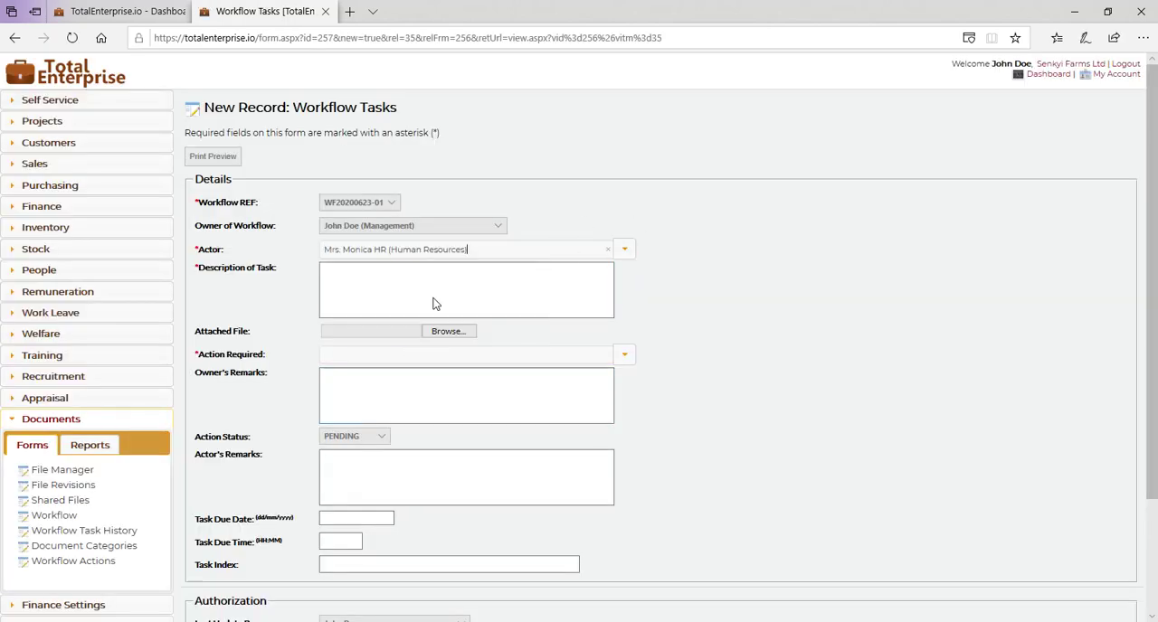
{"action": "left_click", "coordinate": [407, 302]}
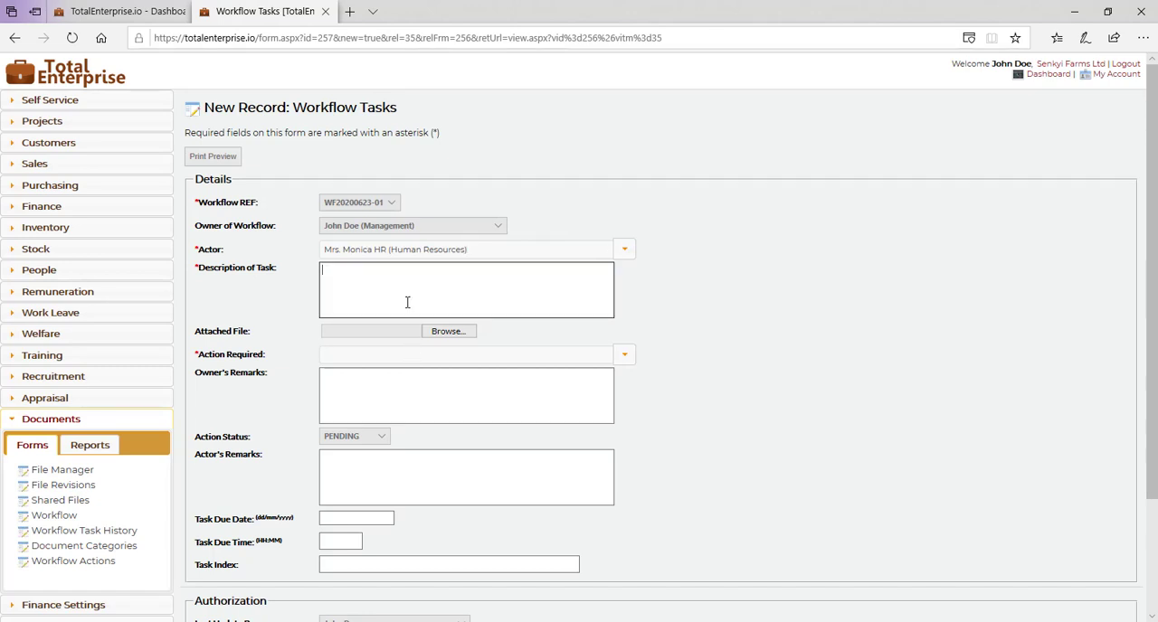
{"action": "type", "text": "Kindly review and comment"}
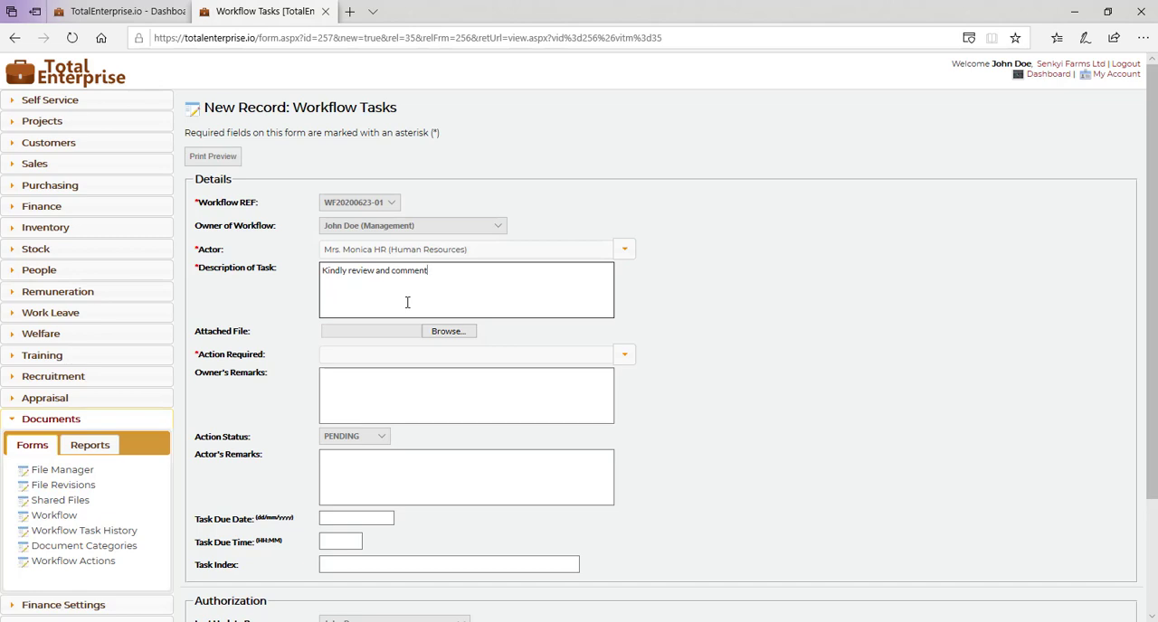
{"action": "left_click", "coordinate": [456, 333]}
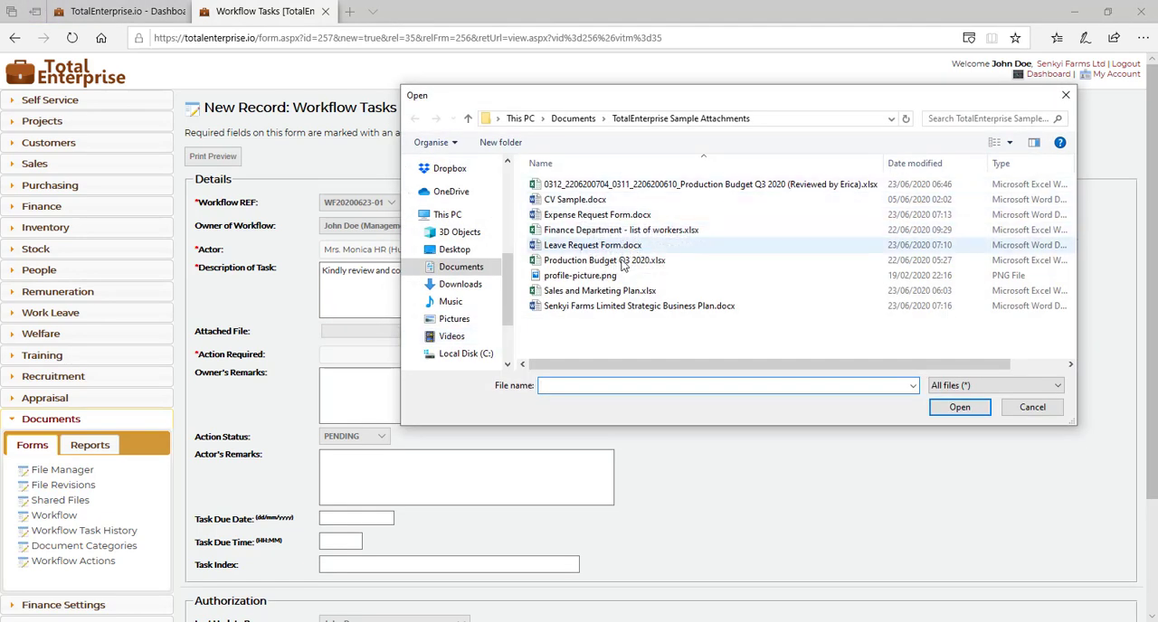
{"action": "left_click", "coordinate": [1032, 408]}
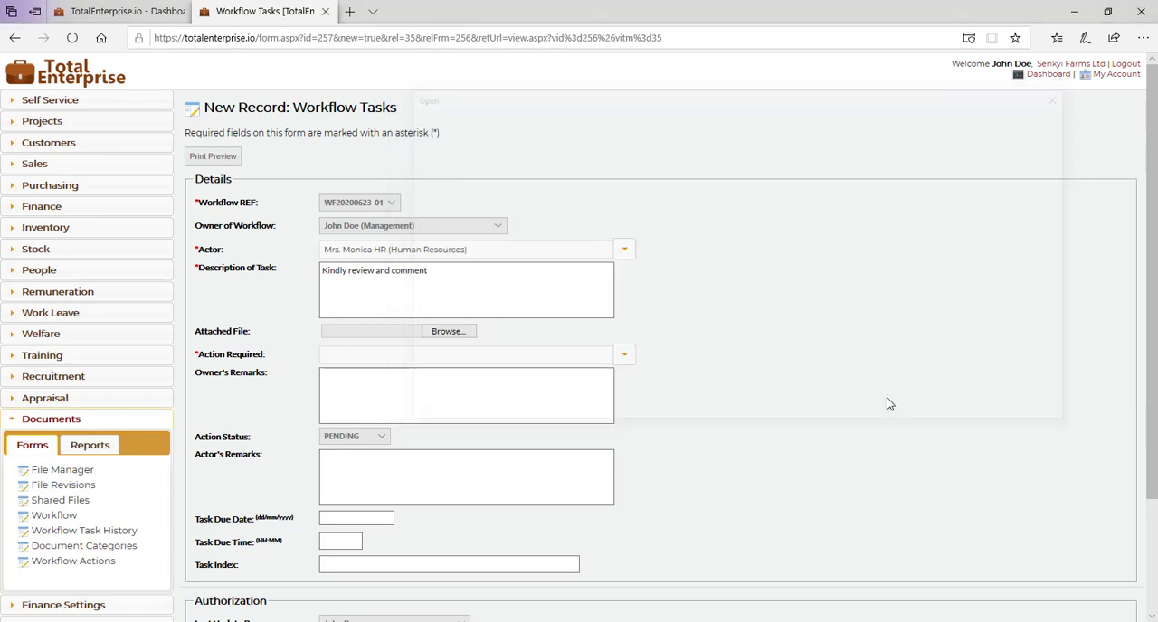
Step: Set the Human Resources task's required action to Review and its due date to 30/06/2020, and save it
{"action": "left_click", "coordinate": [624, 356]}
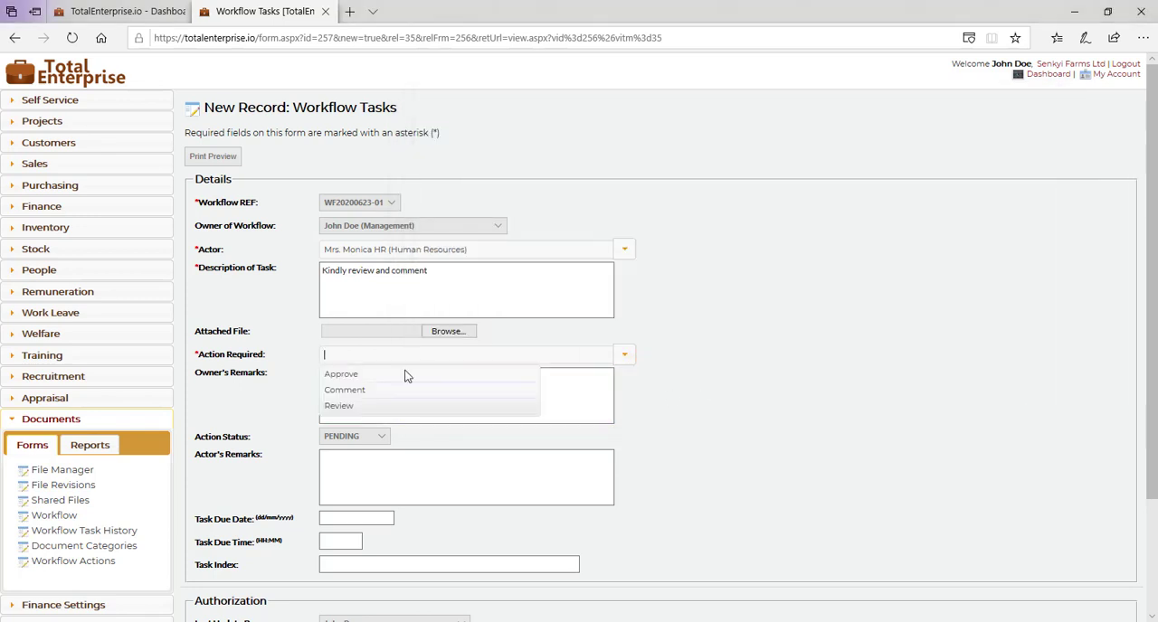
{"action": "left_click", "coordinate": [355, 407]}
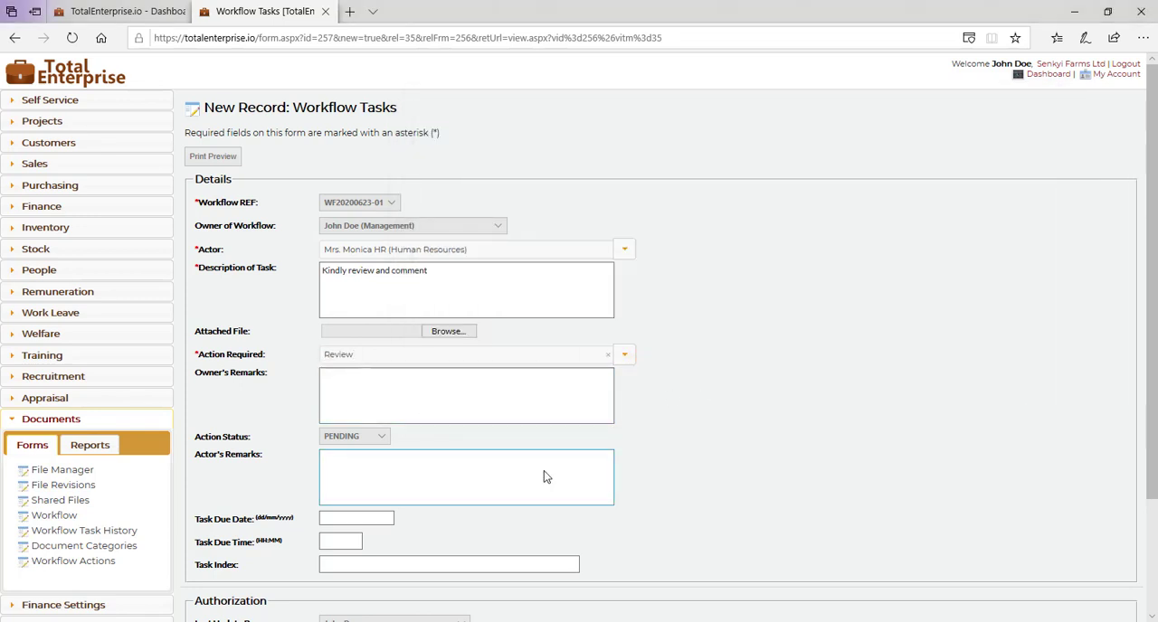
{"action": "scroll", "coordinate": [543, 472], "scroll_direction": "down", "scroll_amount": 3}
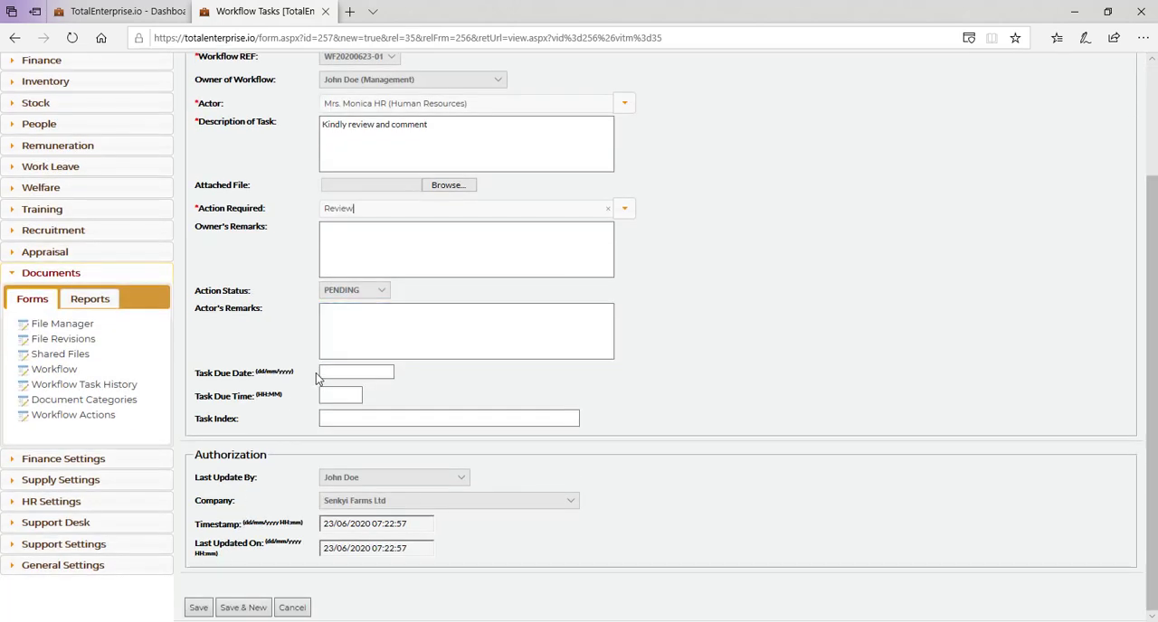
{"action": "left_click", "coordinate": [354, 371]}
{"action": "left_click", "coordinate": [354, 507]}
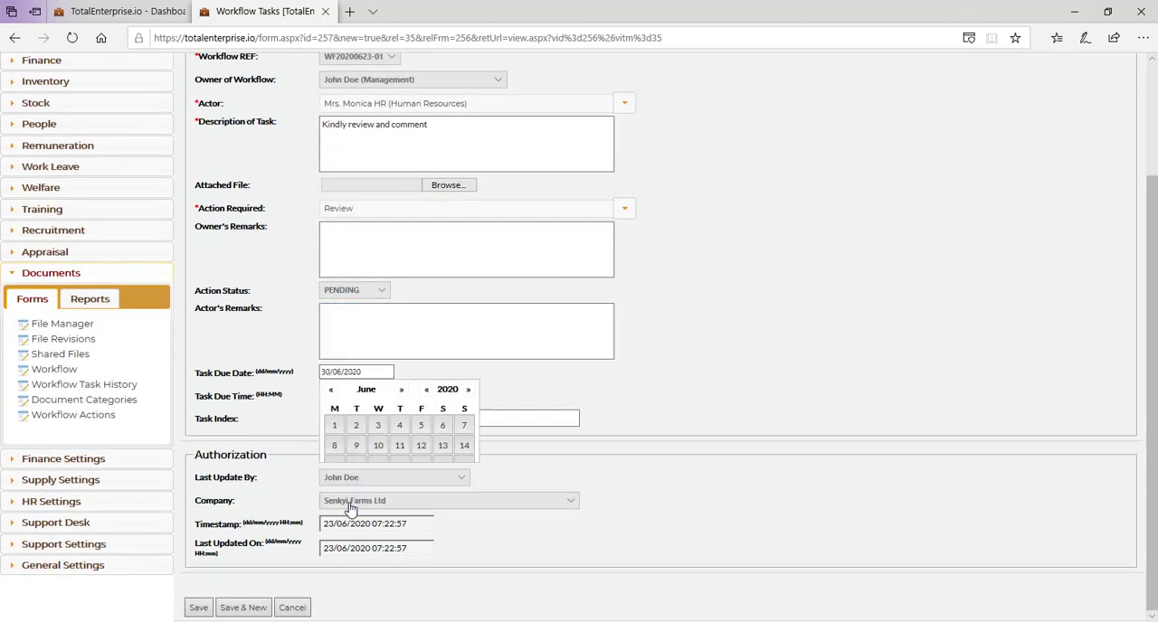
{"action": "left_click", "coordinate": [235, 608]}
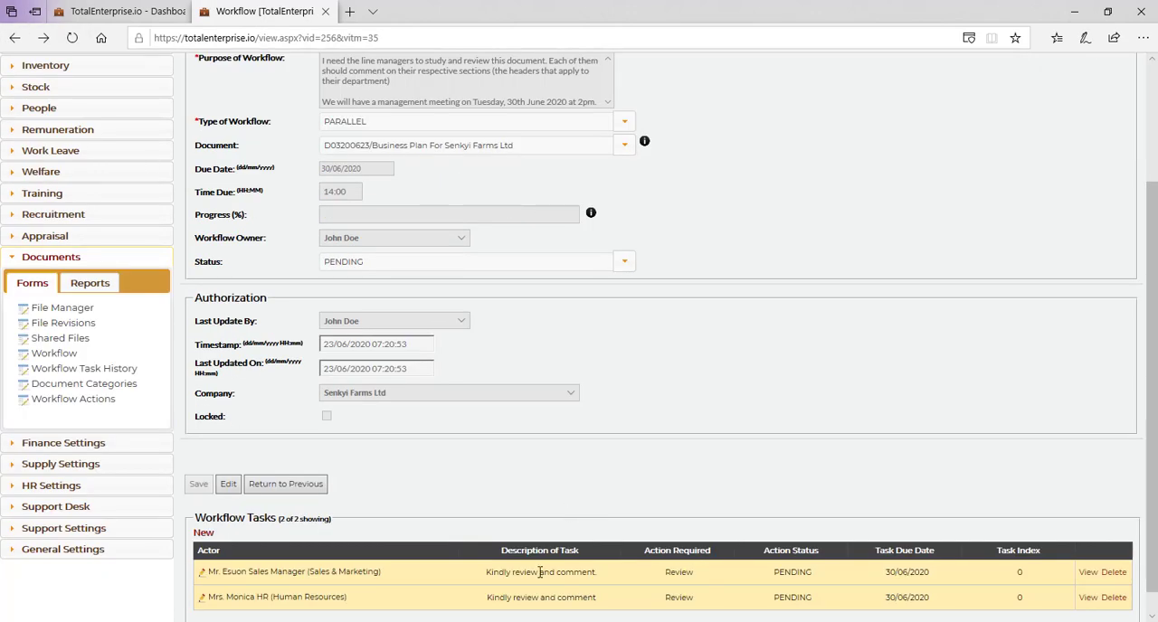
Step: Start a new workflow task with the Finance accountant as actor and the description "Kindy review and comment"
{"action": "left_click", "coordinate": [204, 533]}
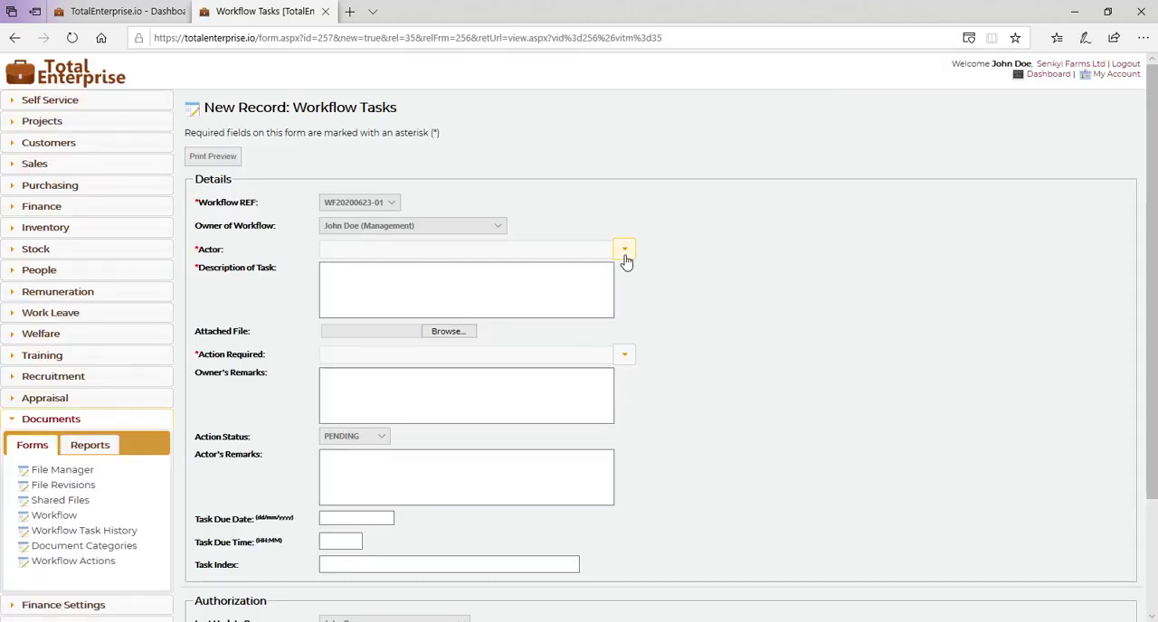
{"action": "left_click", "coordinate": [624, 250]}
{"action": "left_click", "coordinate": [411, 314]}
{"action": "left_click", "coordinate": [472, 291]}
{"action": "type", "text": "Kindy re"}
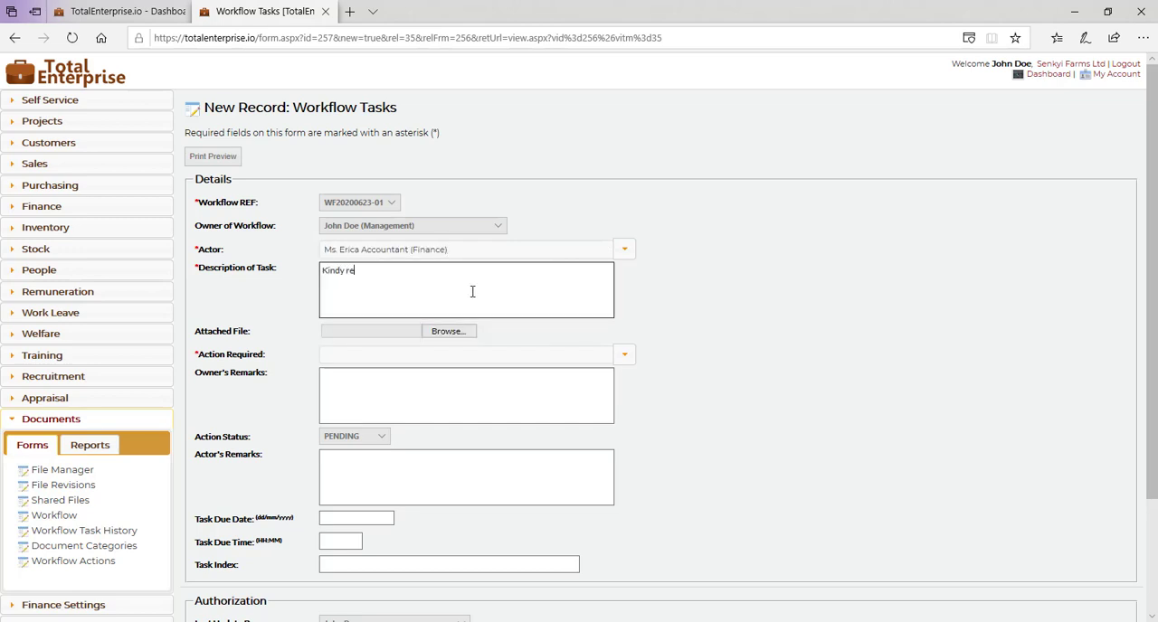
{"action": "type", "text": "ivew"}
{"action": "type", "text": "iew and comment"}
Step: Set the Finance task's required action to Review and its due date to 30/06/2020, and save it
{"action": "left_click", "coordinate": [623, 355]}
{"action": "left_click", "coordinate": [374, 407]}
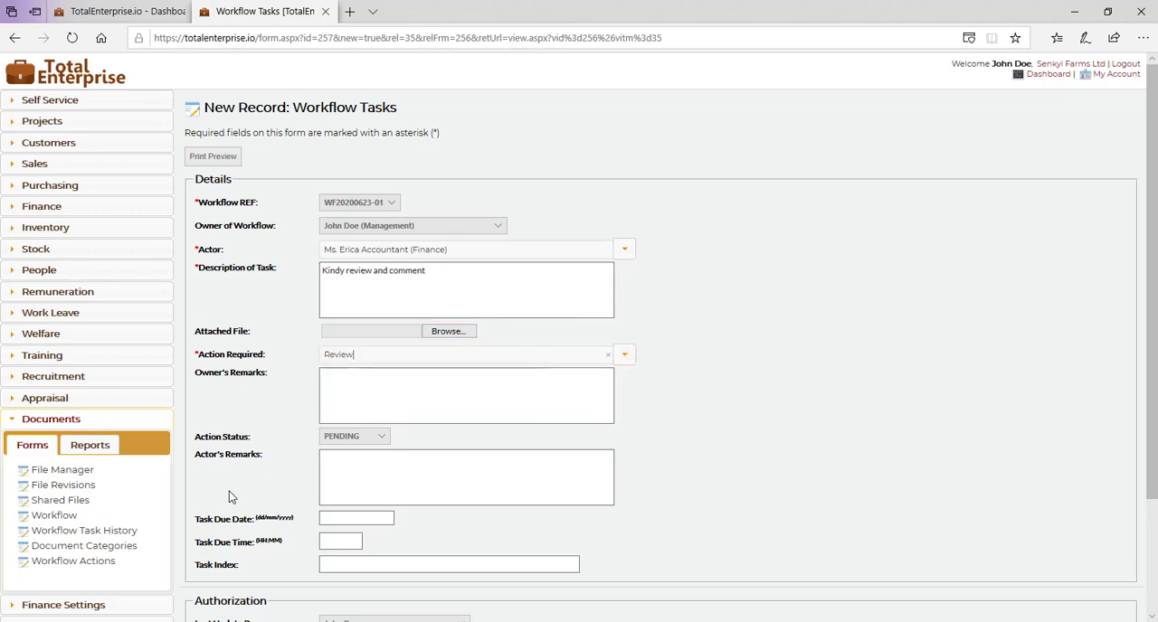
{"action": "scroll", "coordinate": [231, 497], "scroll_direction": "down", "scroll_amount": 3}
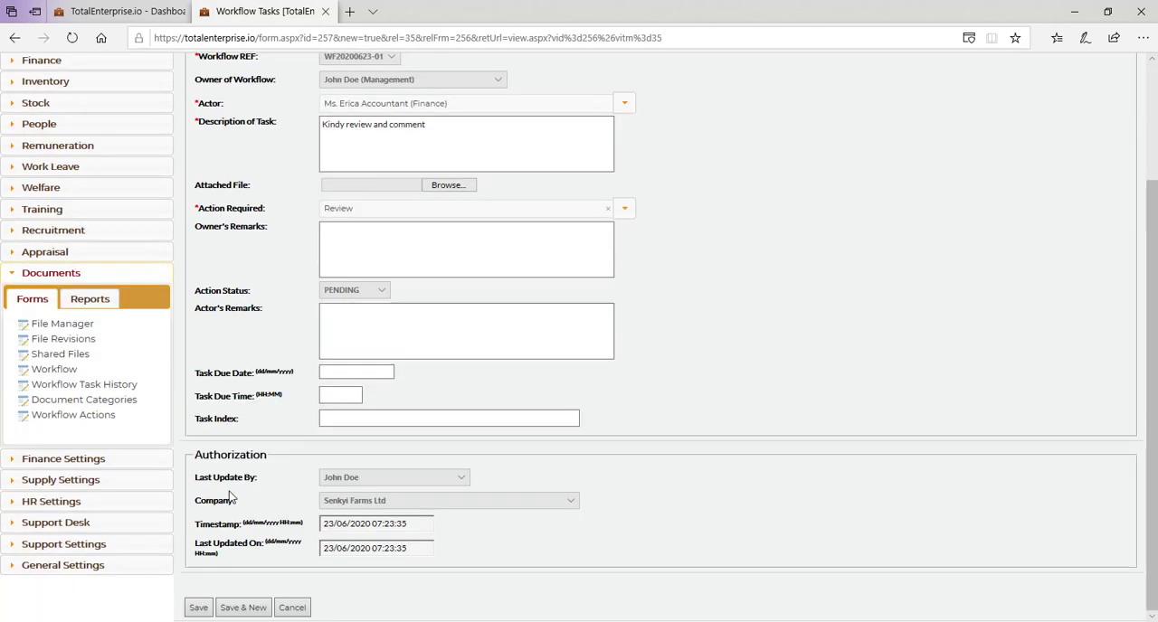
{"action": "left_click", "coordinate": [354, 372]}
{"action": "left_click", "coordinate": [354, 509]}
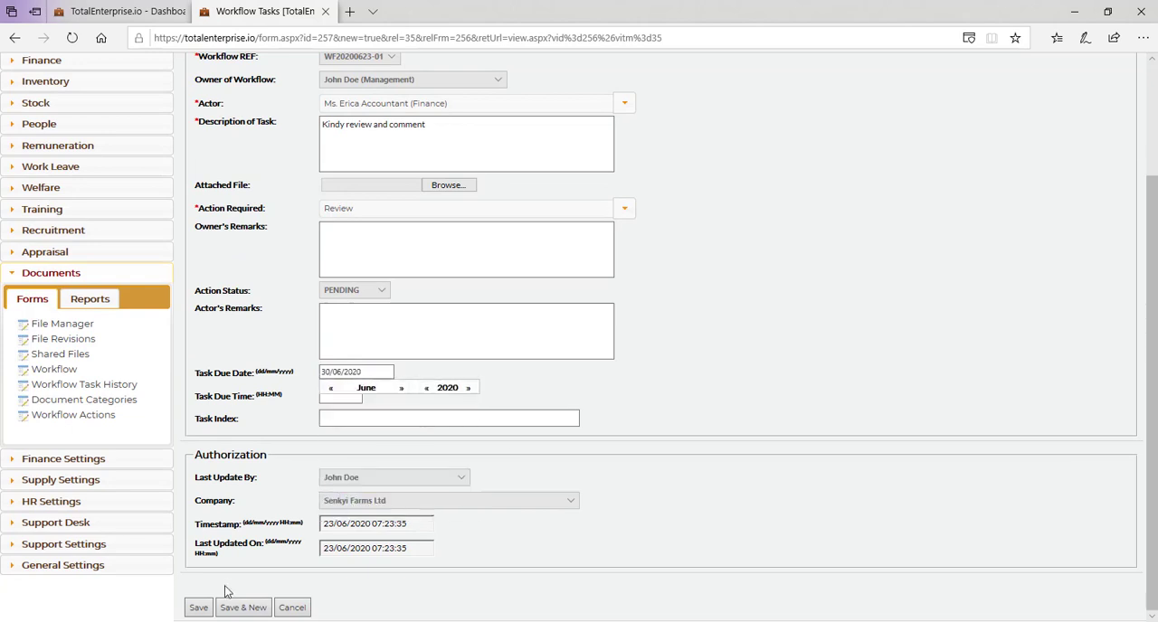
{"action": "left_click", "coordinate": [199, 608]}
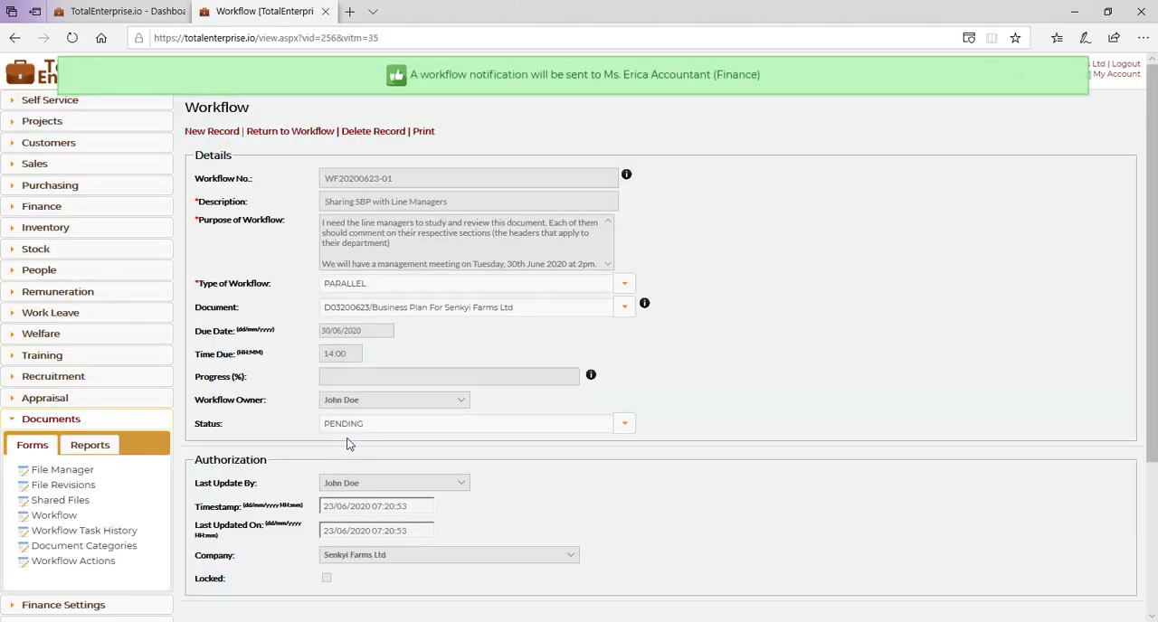
Step: Start a new workflow task in the same workflow with the Production manager as actor
{"action": "scroll", "coordinate": [317, 297], "scroll_direction": "down", "scroll_amount": 3}
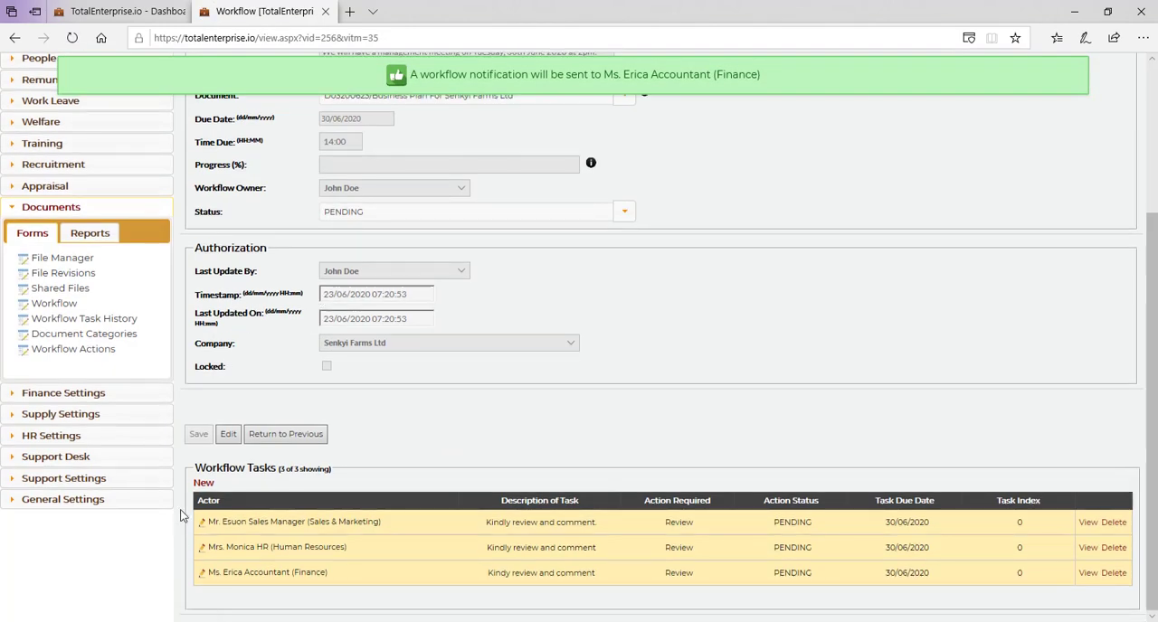
{"action": "left_click", "coordinate": [204, 485]}
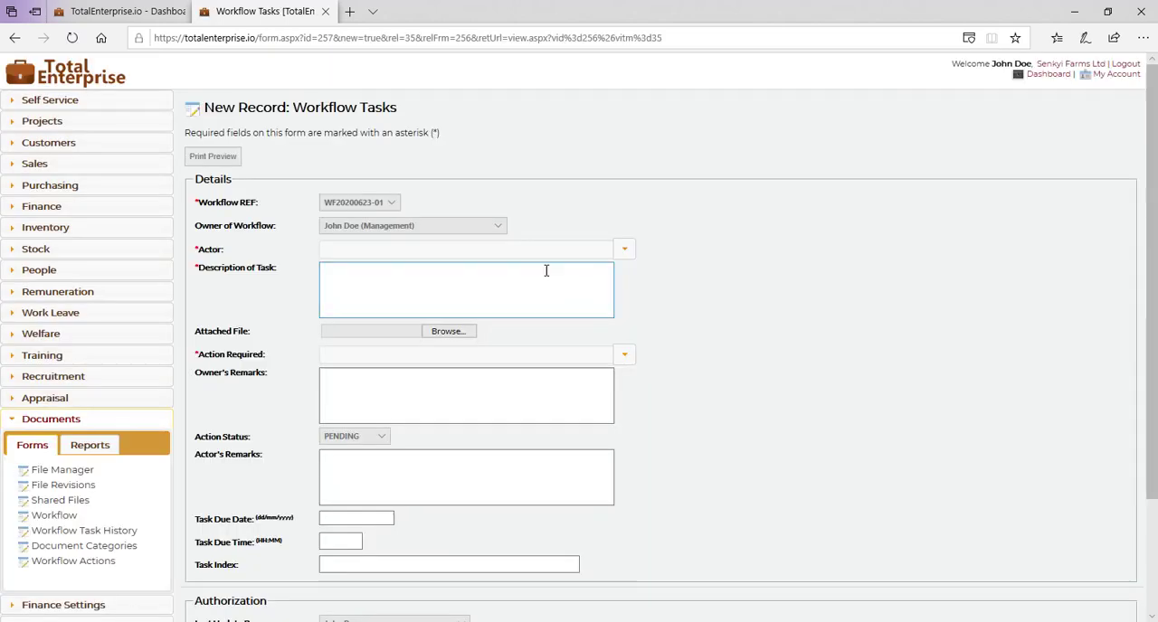
{"action": "left_click", "coordinate": [624, 248]}
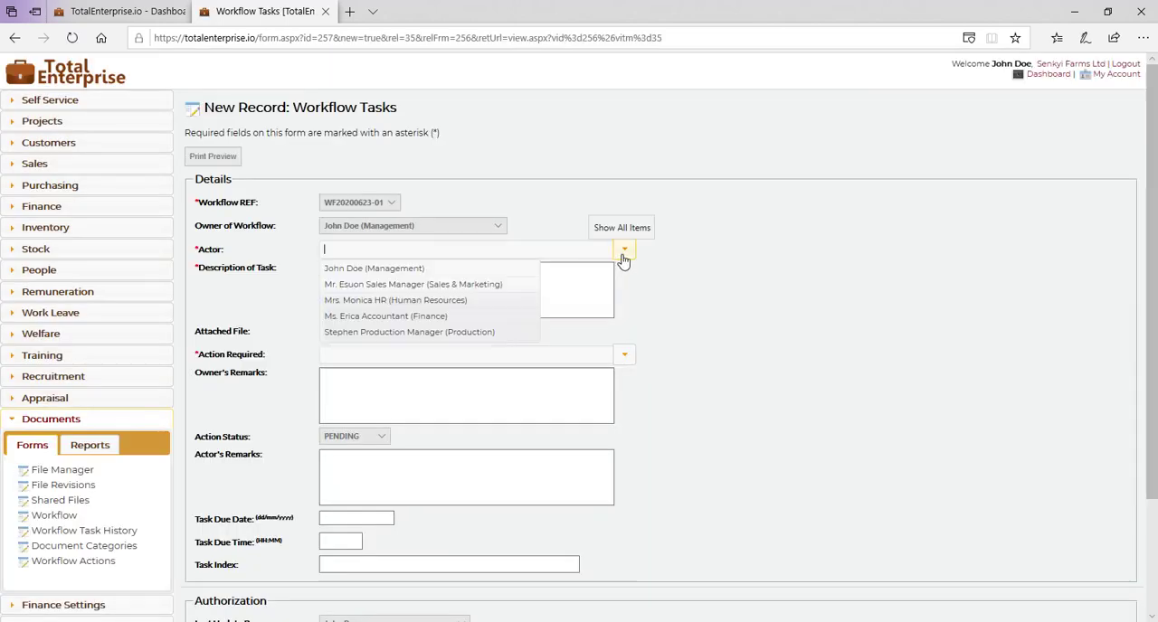
{"action": "left_click", "coordinate": [460, 336]}
Step: Describe the task as "Kindly review and comment. Your input is key in achieving the objectives I have set forth in this plan."
{"action": "left_click", "coordinate": [377, 303]}
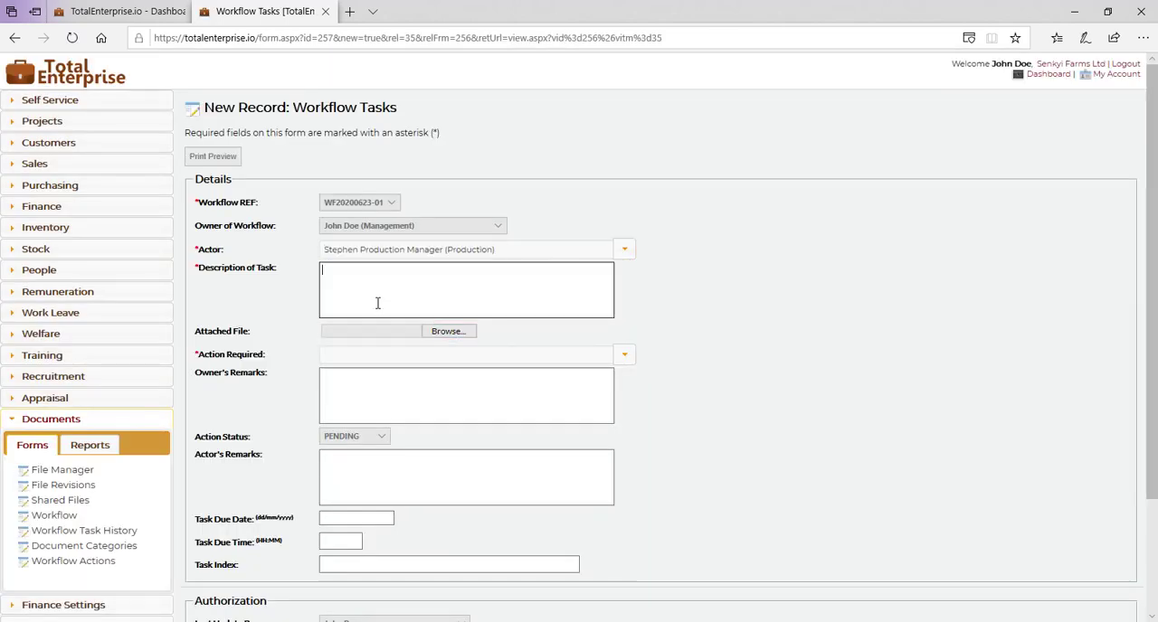
{"action": "type", "text": "Kindly re"}
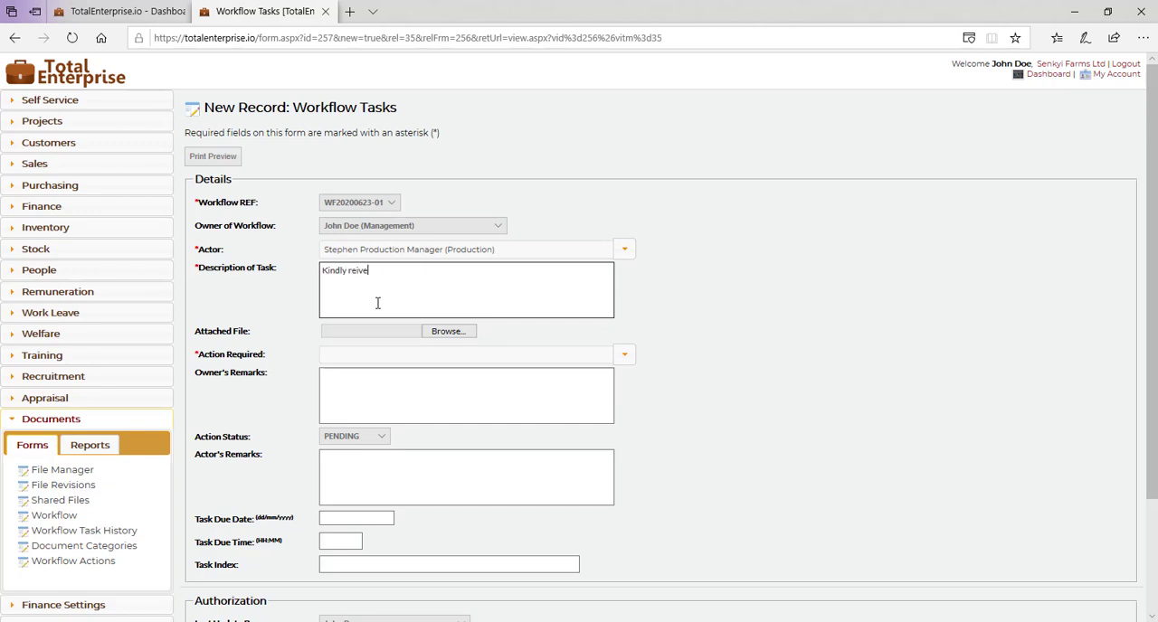
{"action": "type", "text": "view and comment. Your input is ke"}
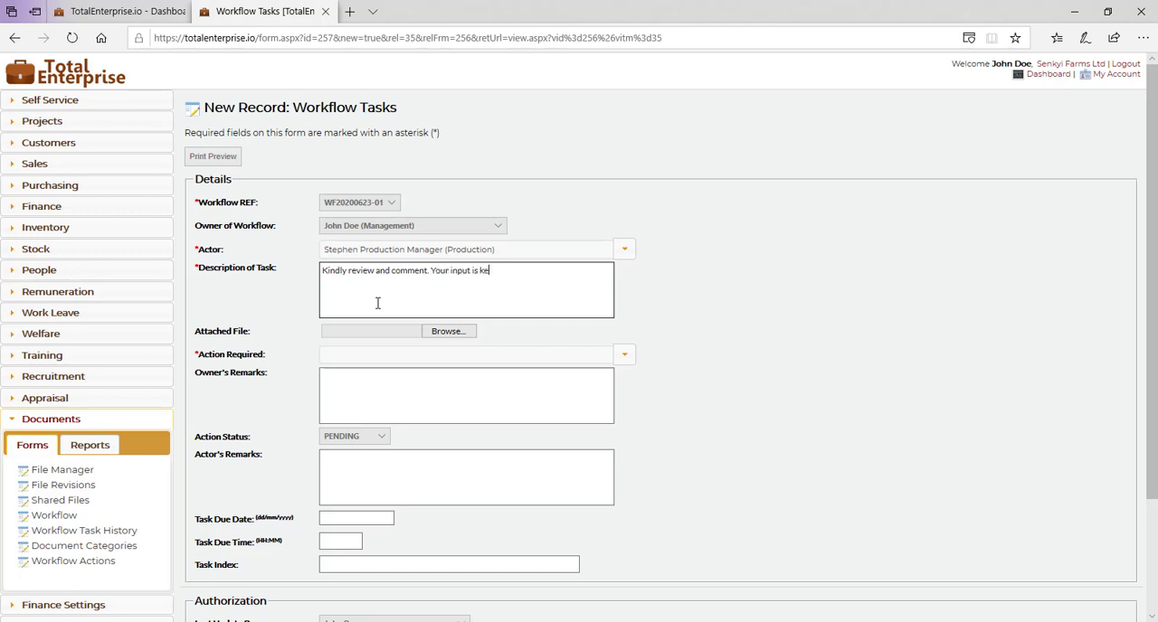
{"action": "type", "text": "y in achieving the objective"}
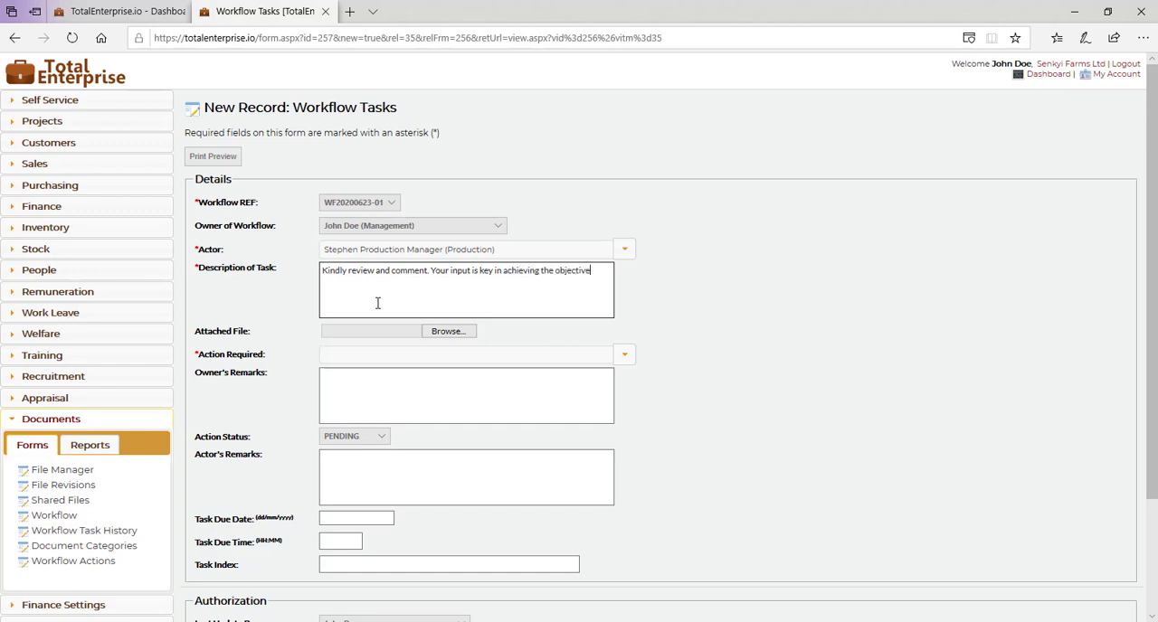
{"action": "type", "text": "s I have set fort"}
{"action": "type", "text": "h in th"}
{"action": "type", "text": "is plan."}
Step: Enter "Make sure you include anything that I missed. Thanks buddy!" as the owner's remarks
{"action": "left_click", "coordinate": [395, 392]}
{"action": "type", "text": "Mak"}
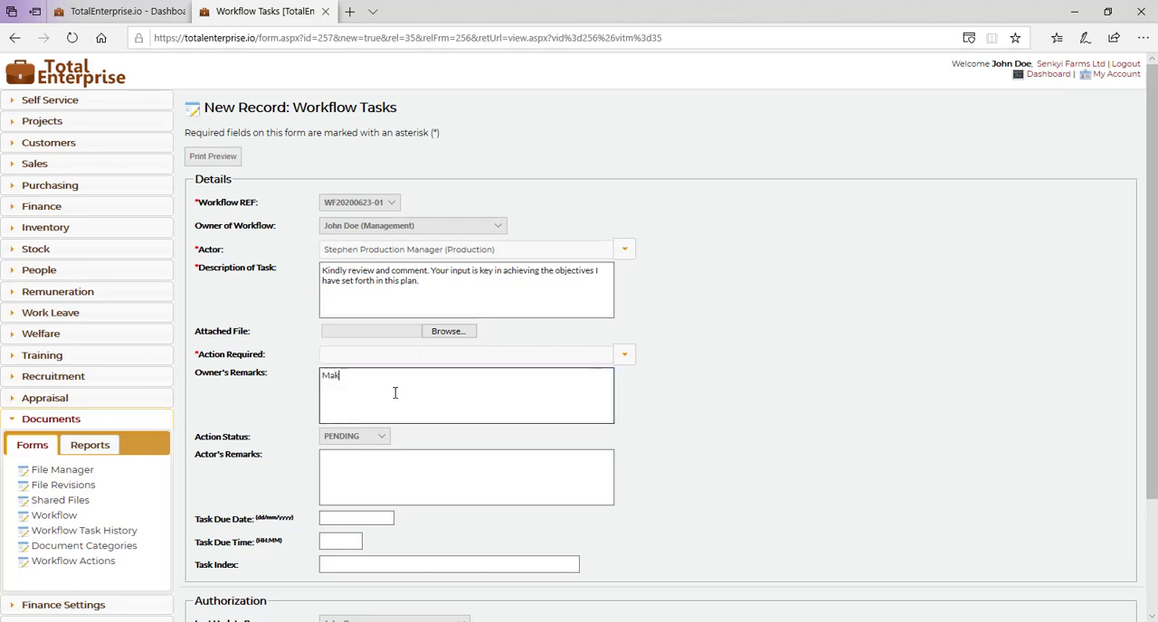
{"action": "type", "text": "e sure you include anything that I missed"}
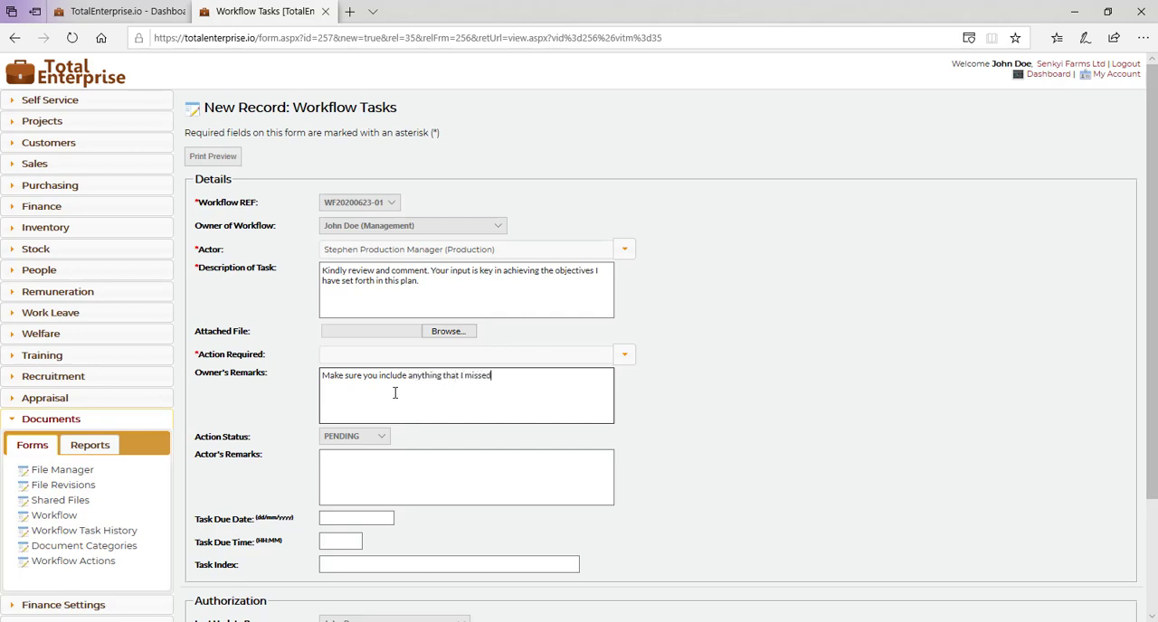
{"action": "type", "text": ". Thanks buddy!"}
Step: Set the Production manager's task due date to 30/06/2020 and try to save the task
{"action": "scroll", "coordinate": [586, 421], "scroll_direction": "down", "scroll_amount": 3}
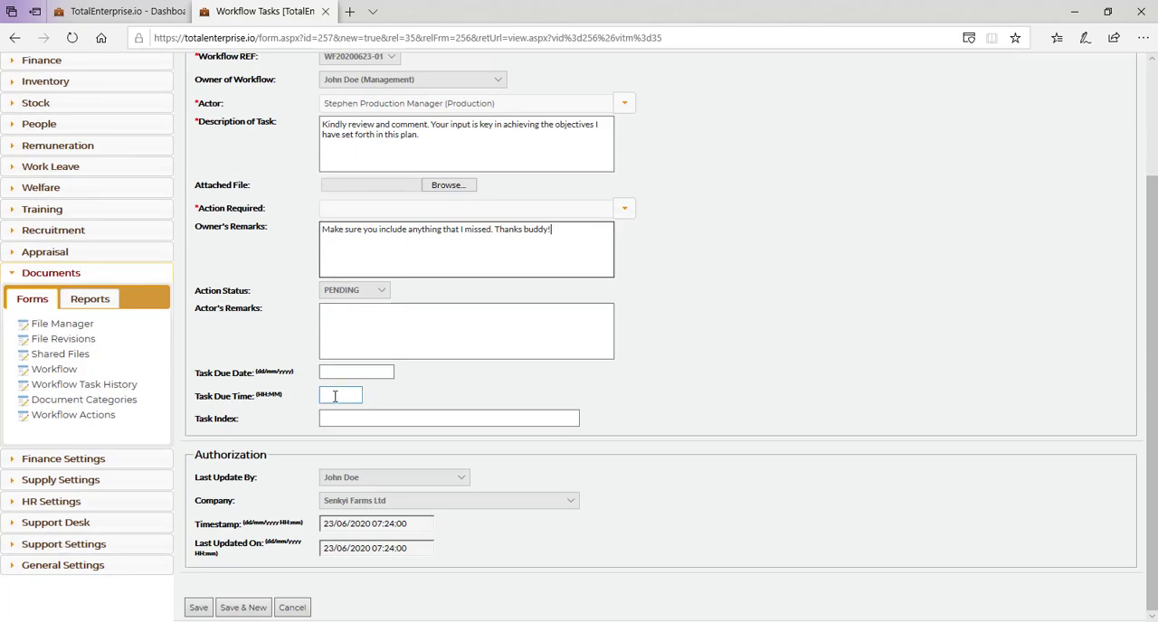
{"action": "left_click", "coordinate": [334, 396]}
{"action": "left_click", "coordinate": [351, 372]}
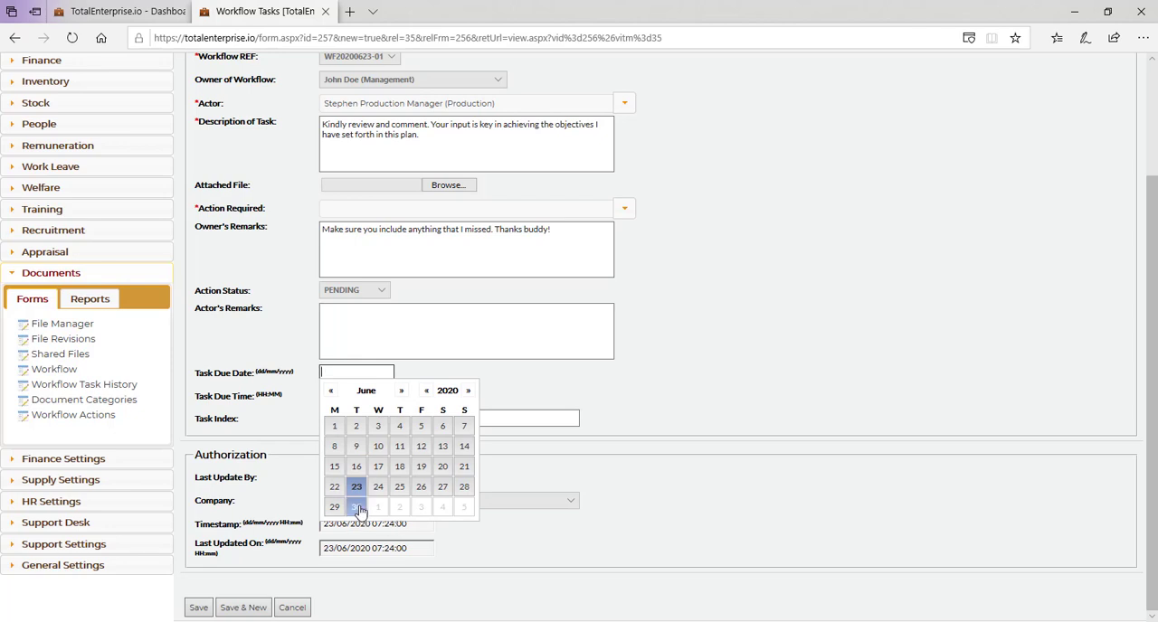
{"action": "left_click", "coordinate": [358, 507]}
{"action": "left_click", "coordinate": [196, 607]}
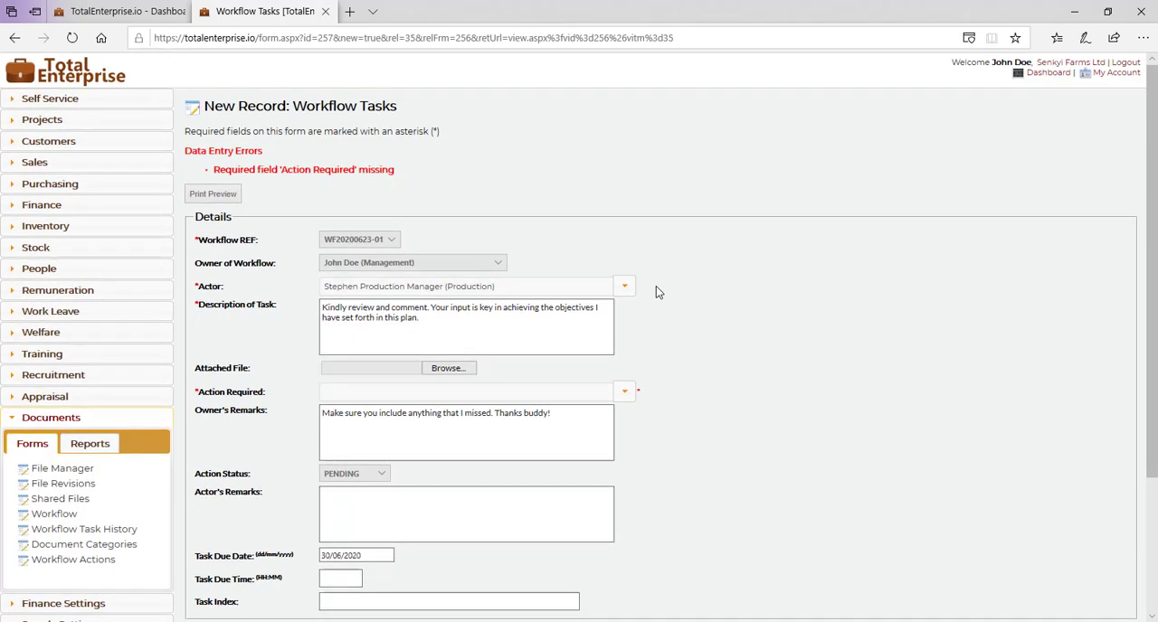
Step: Set the action required on the Production manager's task to Review and save the task
{"action": "left_click", "coordinate": [626, 391]}
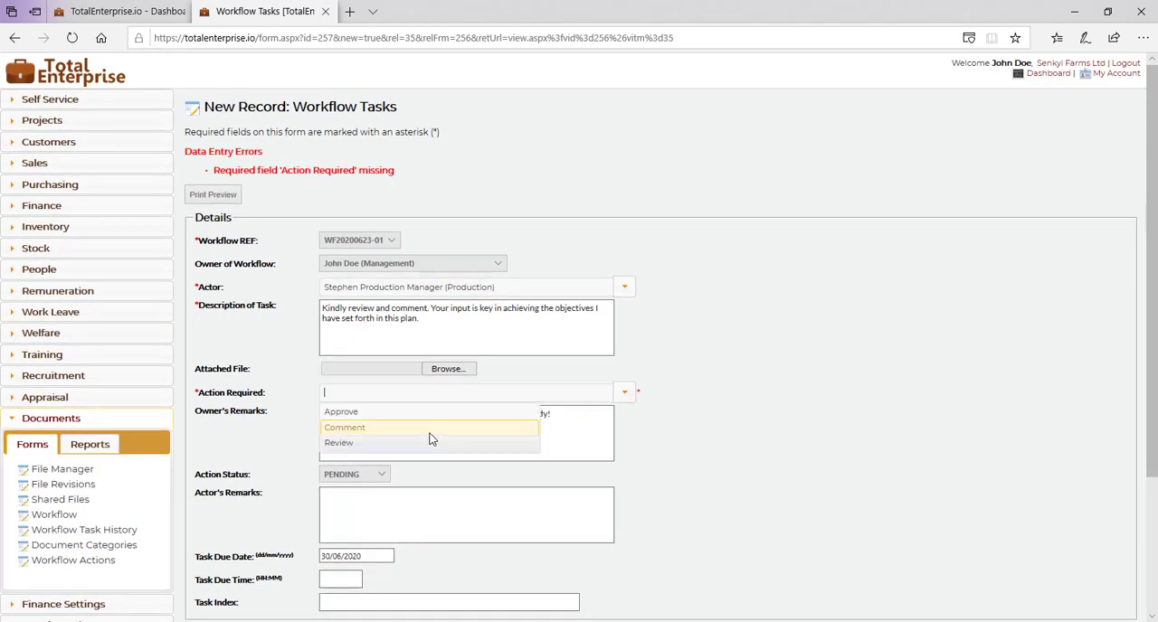
{"action": "left_click", "coordinate": [382, 442]}
{"action": "scroll", "coordinate": [266, 503], "scroll_direction": "down", "scroll_amount": 2}
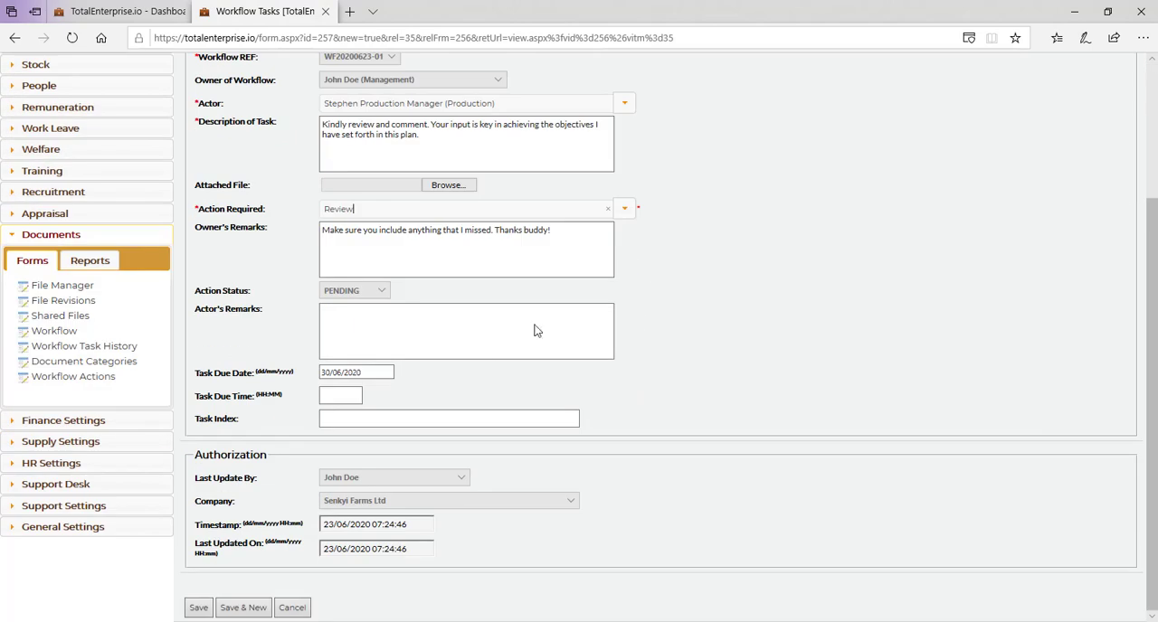
{"action": "left_click", "coordinate": [625, 209]}
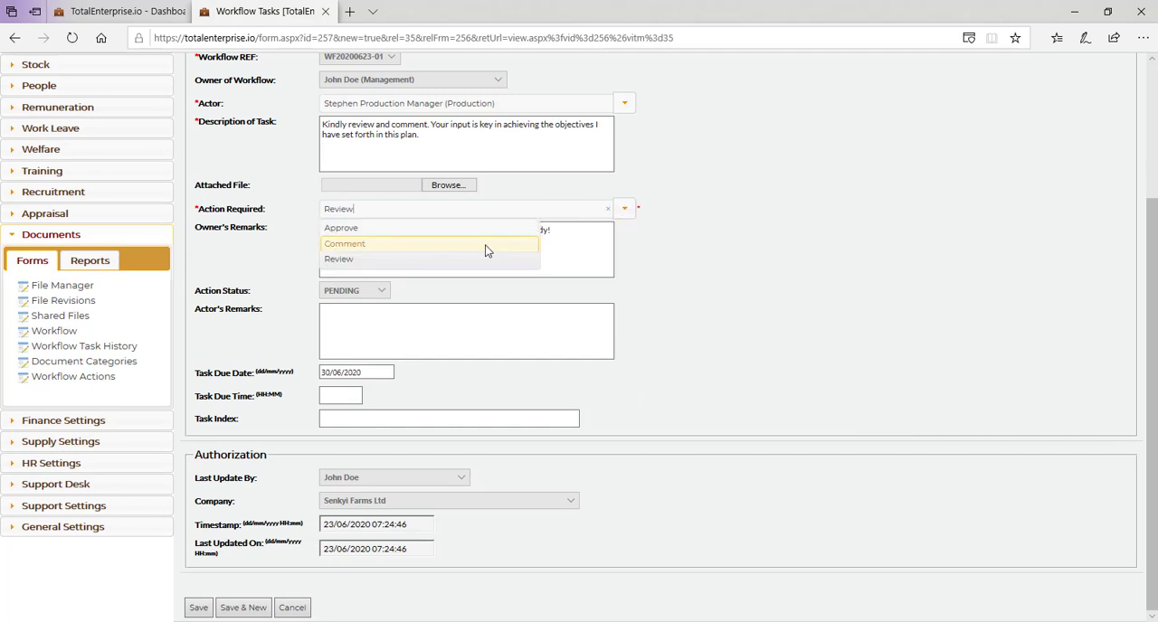
{"action": "left_click", "coordinate": [461, 260]}
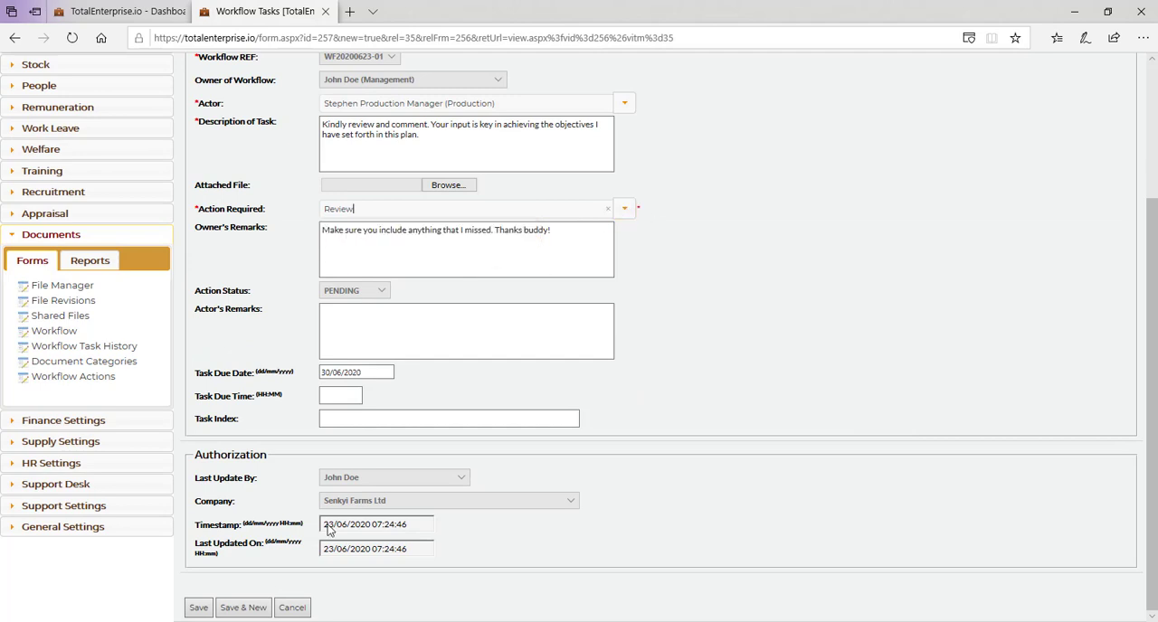
{"action": "left_click", "coordinate": [201, 607]}
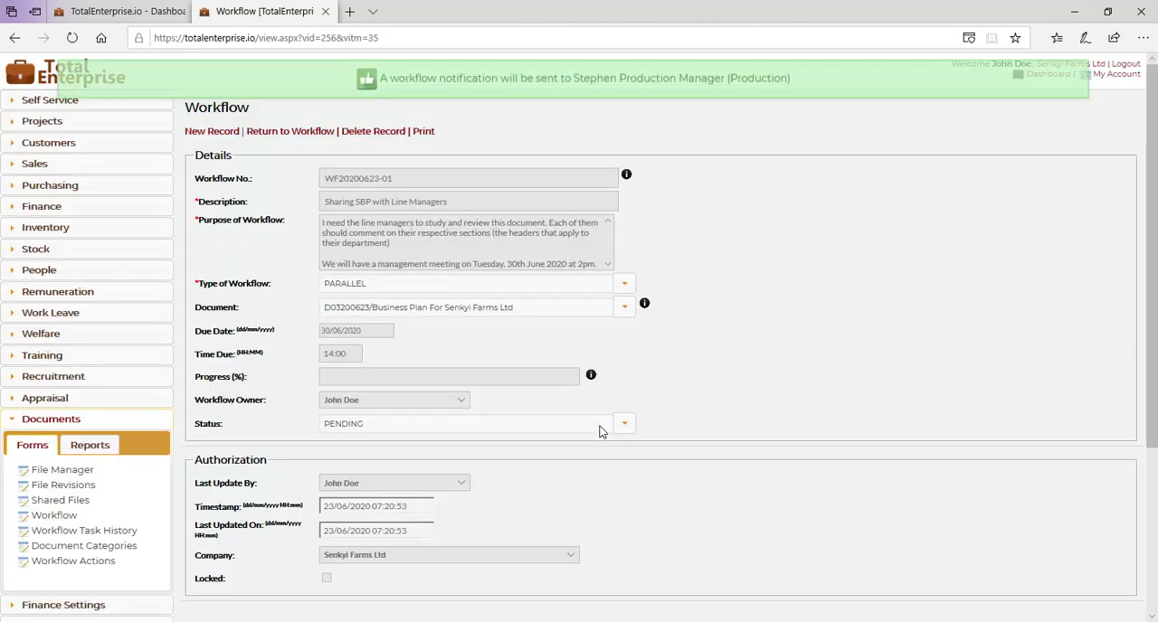
Step: Look over the saved workflow record and its tasks, and open the dashboard
{"action": "scroll", "coordinate": [600, 427], "scroll_direction": "down", "scroll_amount": 3}
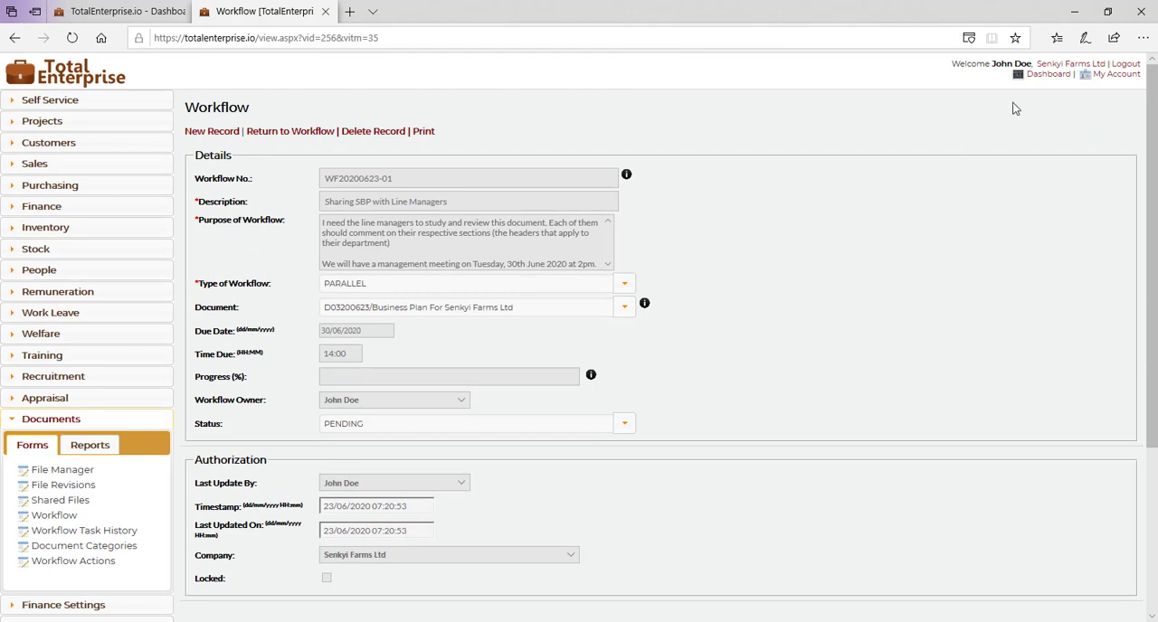
{"action": "left_click", "coordinate": [1049, 77]}
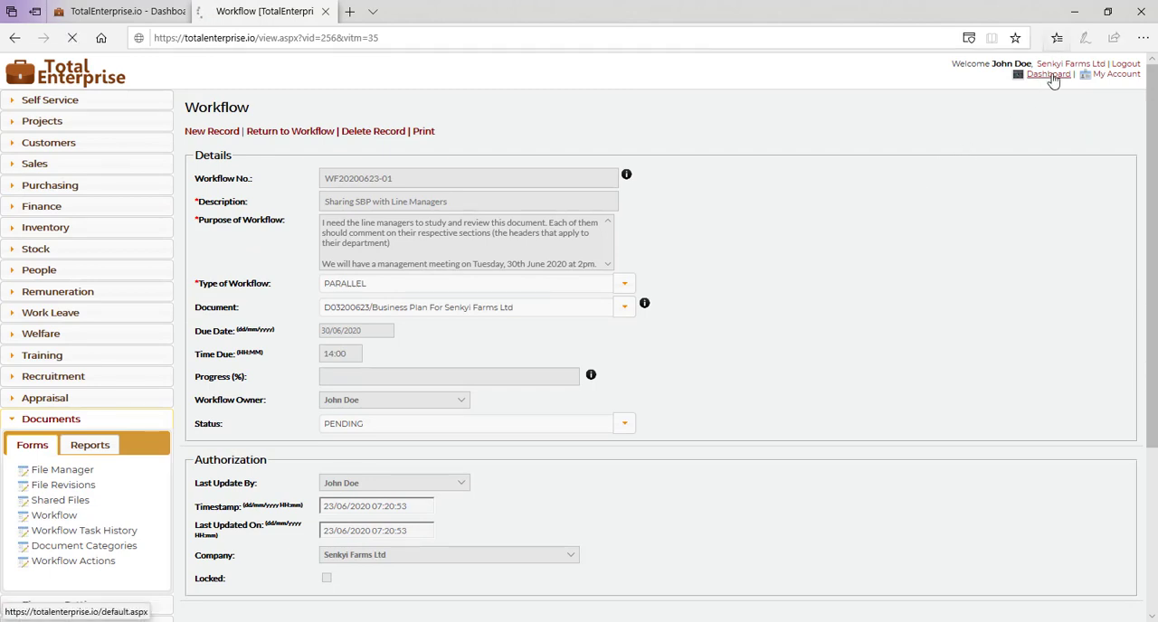